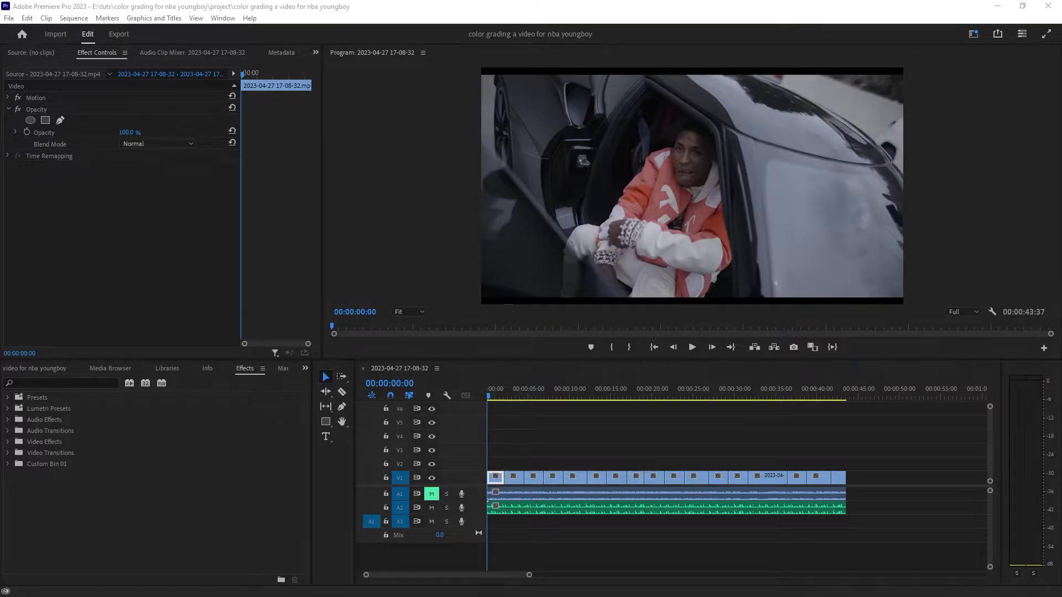
# Apply the Cinema Grade effect to all the video clips on track V1 and open the effect's controls
pyautogui.moveTo(489, 396)
pyautogui.mouseDown()
pyautogui.moveTo(836, 408)
pyautogui.moveTo(488, 407)
pyautogui.mouseUp()
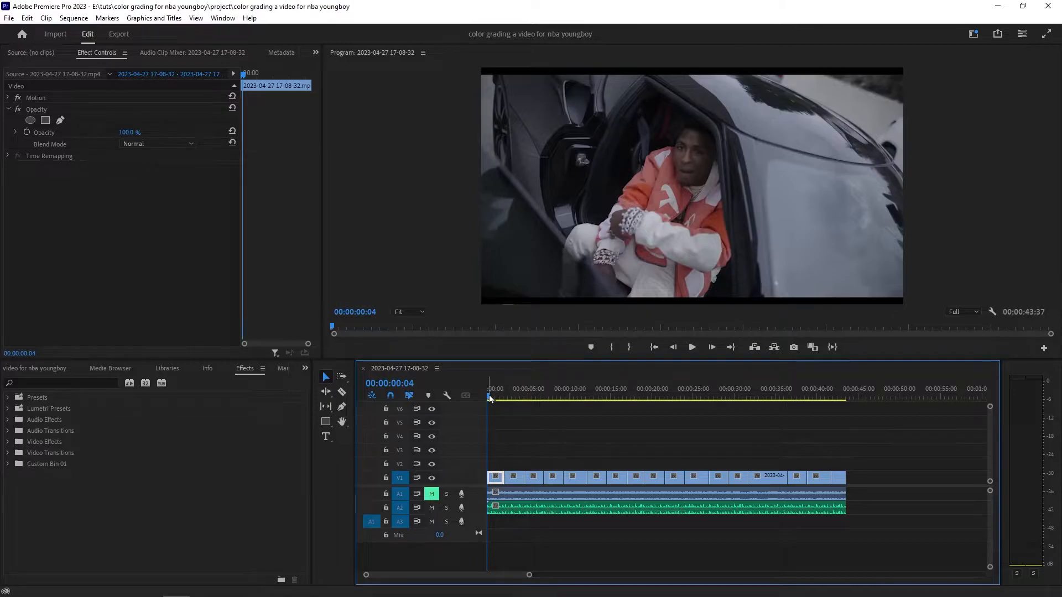
pyautogui.click(62, 384)
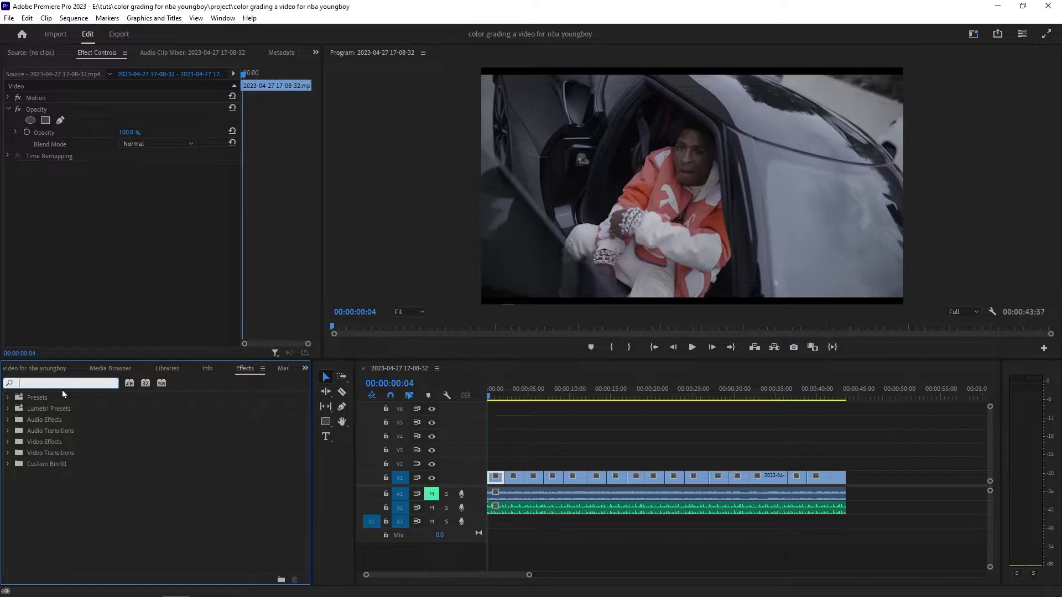
pyautogui.write('cinema grade')
pyautogui.moveTo(59, 463); pyautogui.dragTo(848, 483)
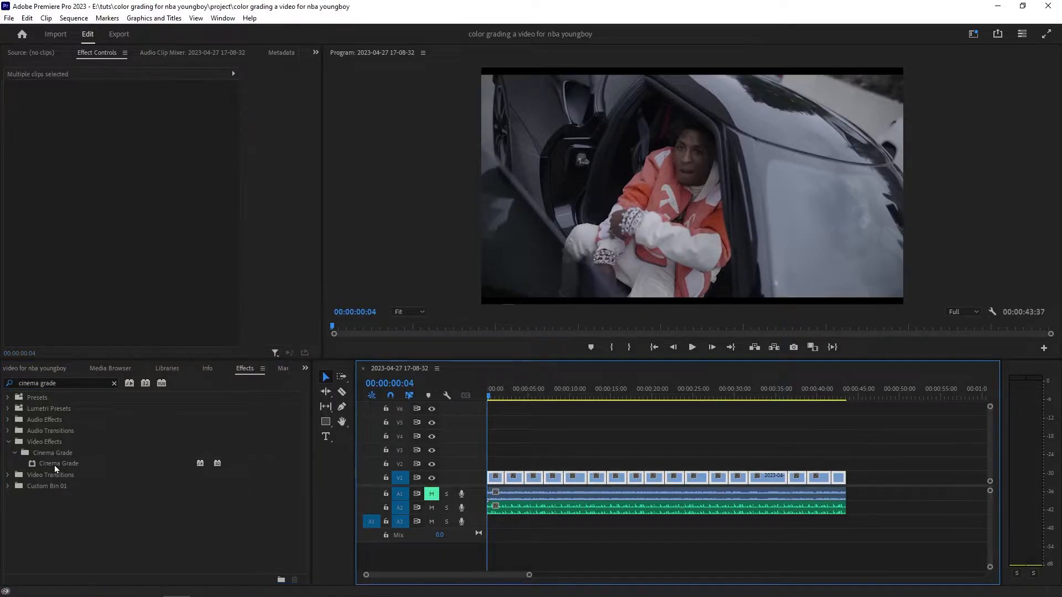
pyautogui.moveTo(54, 465); pyautogui.dragTo(573, 479)
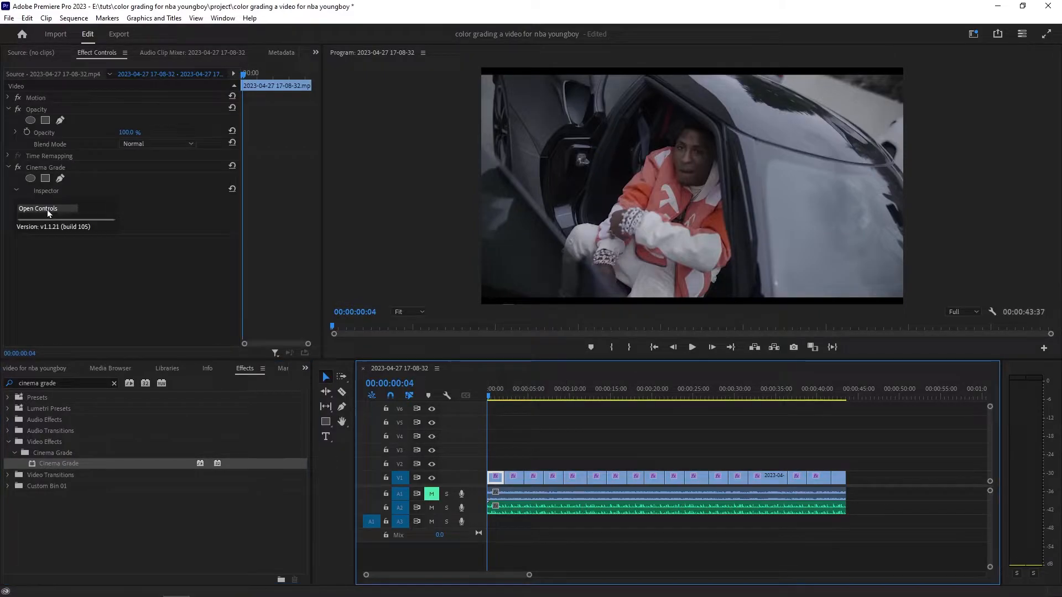
pyautogui.click(47, 210)
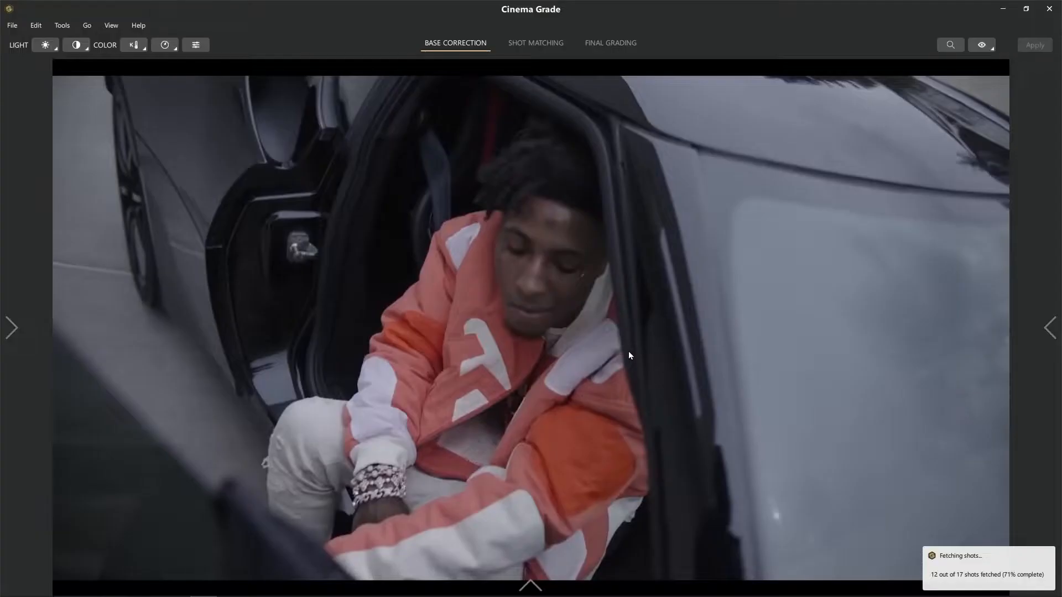
# Look over the shot thumbnails and the exposure, contrast, colour temperature, saturation and Hue/Saturation/Luma tools
pyautogui.moveTo(26, 582)
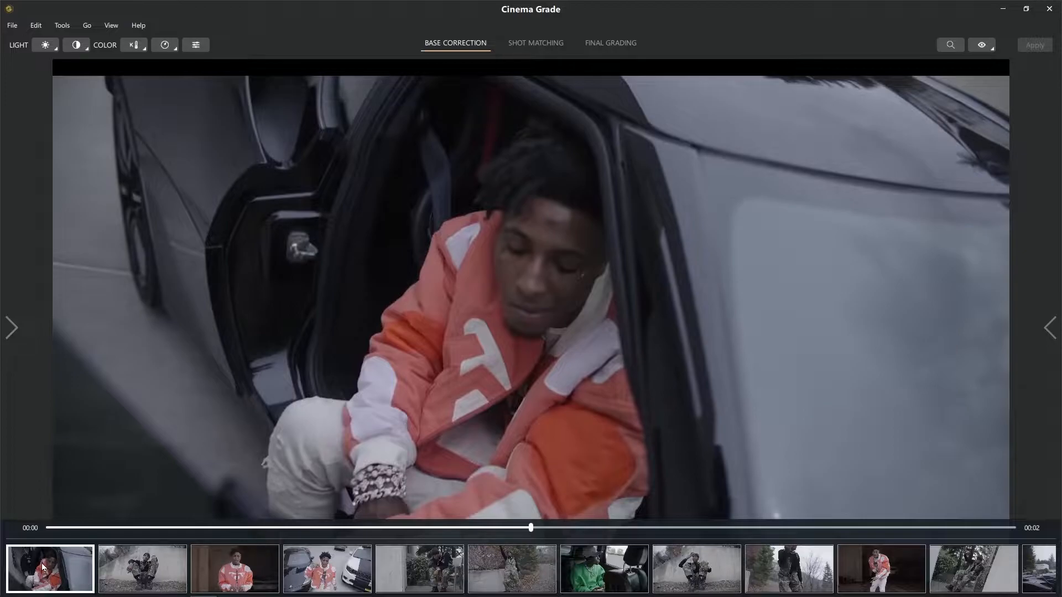
pyautogui.click(55, 49)
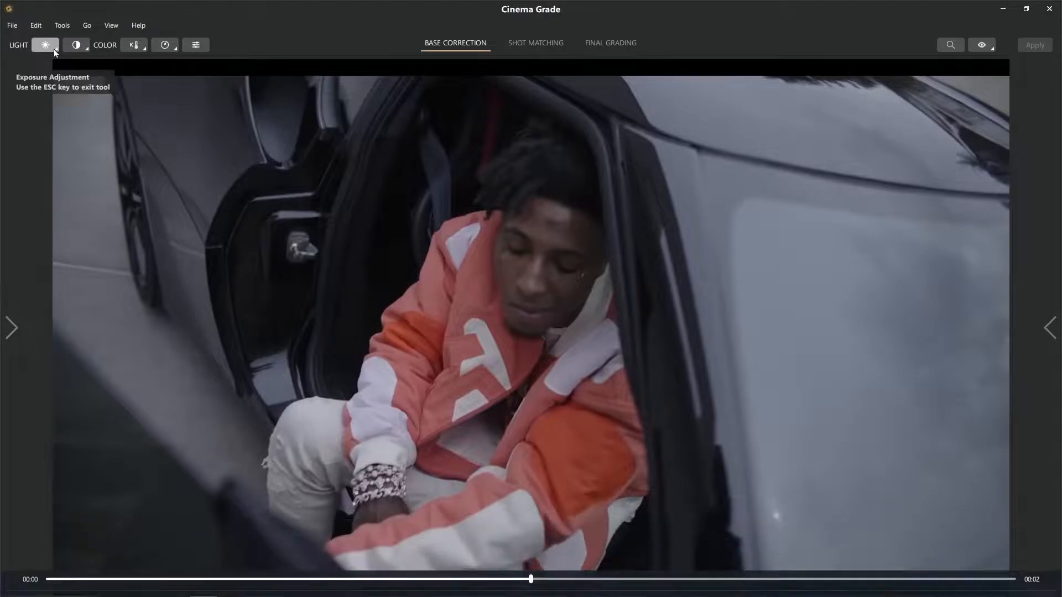
pyautogui.click(78, 48)
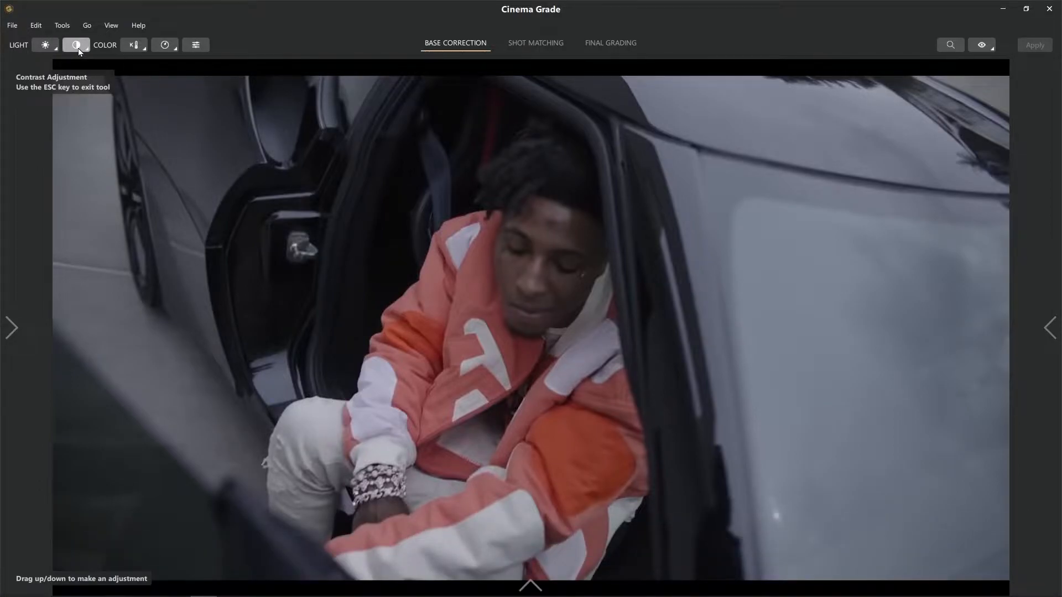
pyautogui.click(137, 48)
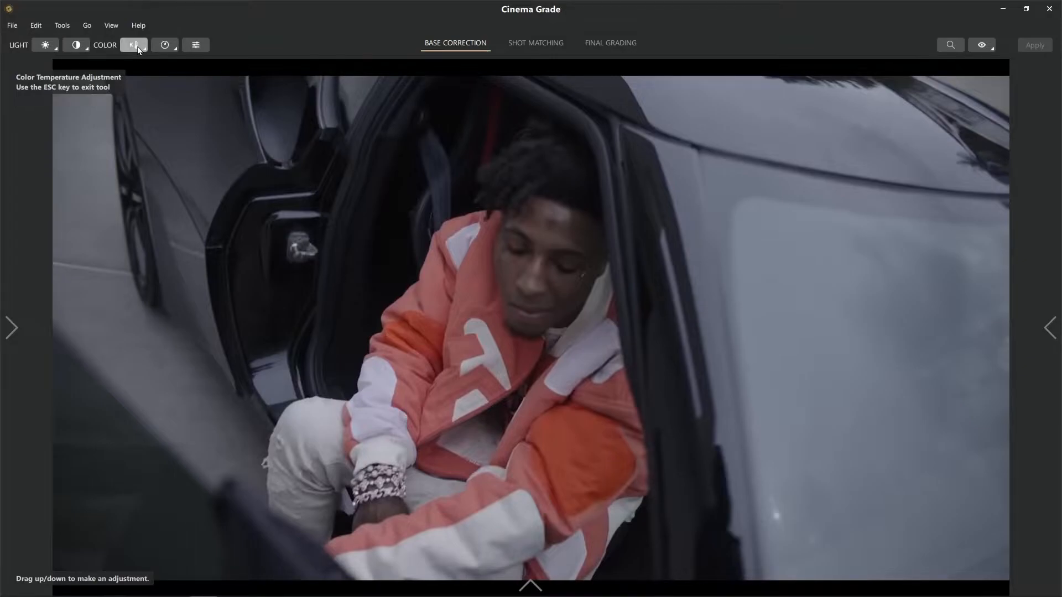
pyautogui.click(171, 46)
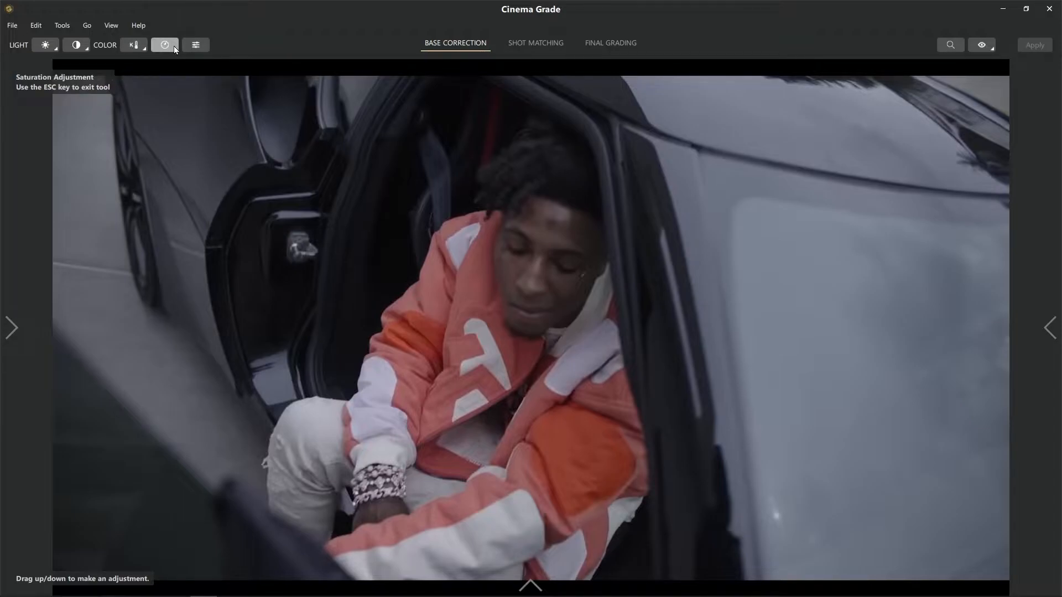
pyautogui.click(196, 46)
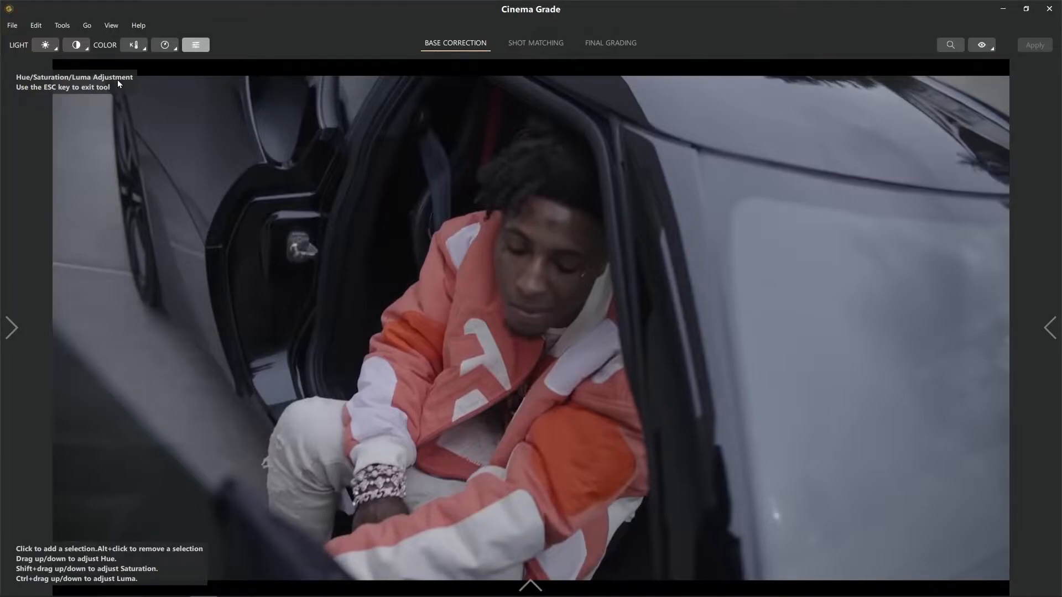
pyautogui.click(39, 47)
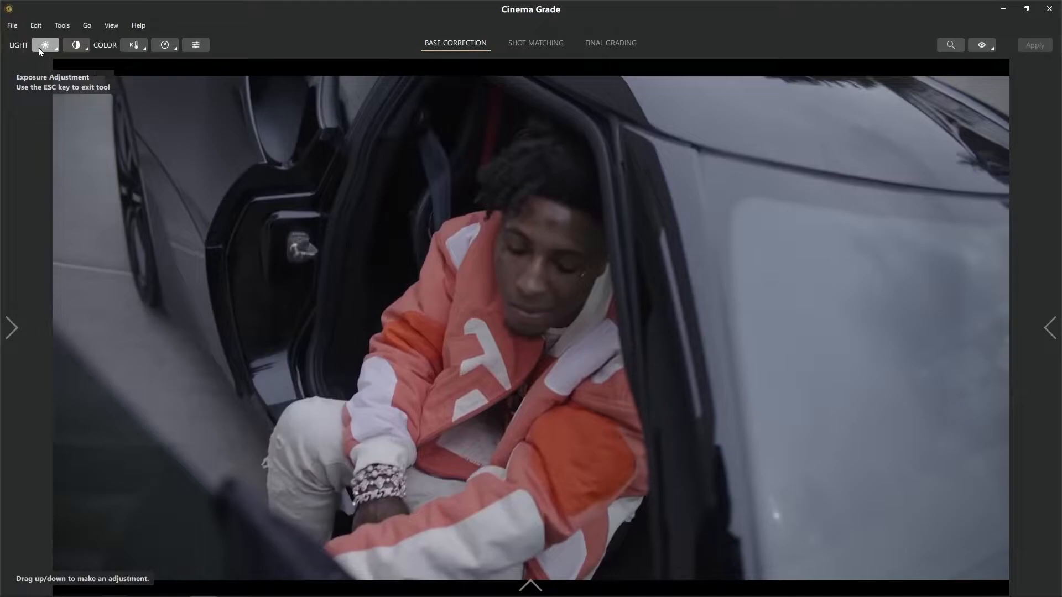
pyautogui.click(39, 48)
pyautogui.click(58, 60)
pyautogui.press('Escape')
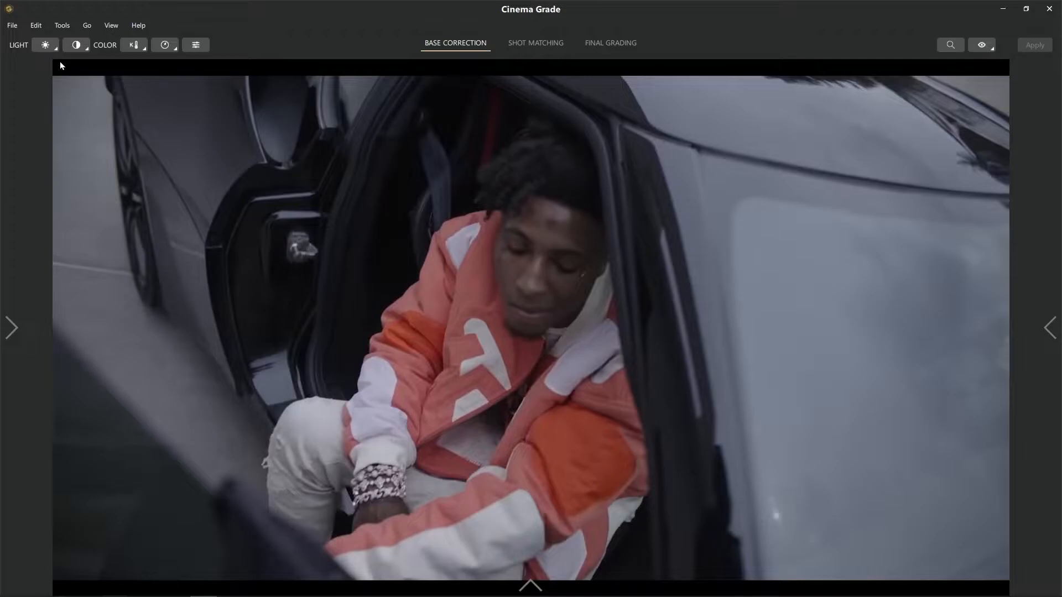
# Adjust the tonal ranges of the car shot with the Highlights/Midtones/Shadows tool, to about -34 midtones and 20 shadows
pyautogui.press('h')
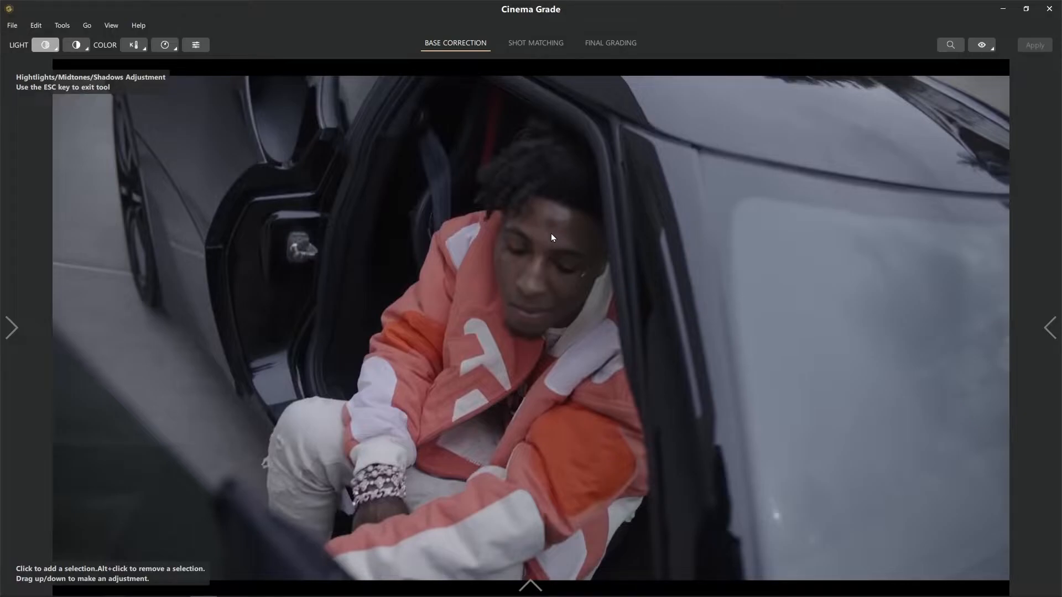
pyautogui.click(559, 290)
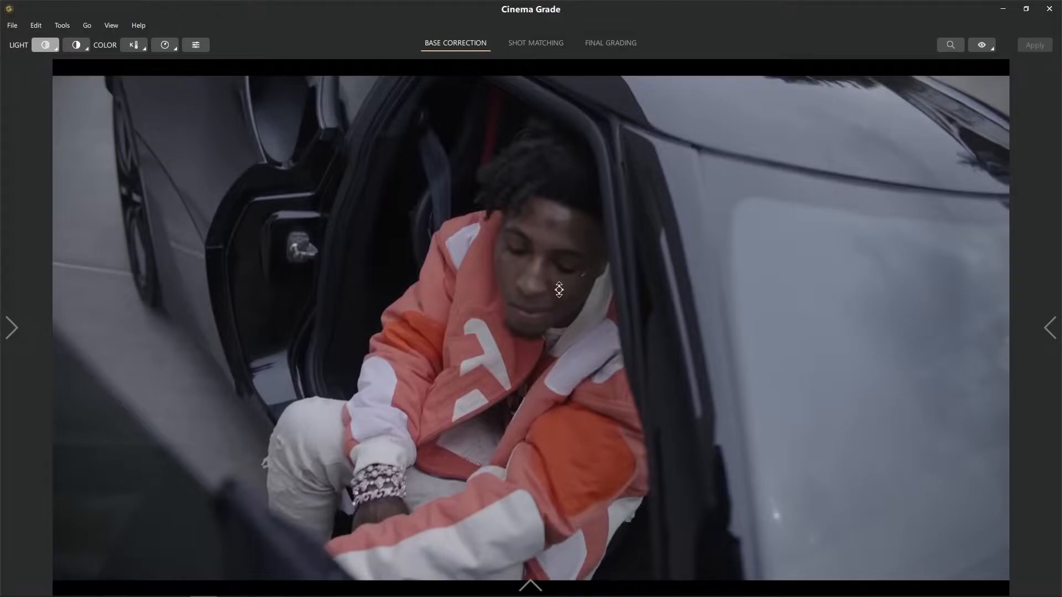
pyautogui.moveTo(559, 290)
pyautogui.mouseDown()
pyautogui.moveTo(558, 272)
pyautogui.moveTo(559, 294)
pyautogui.mouseUp()
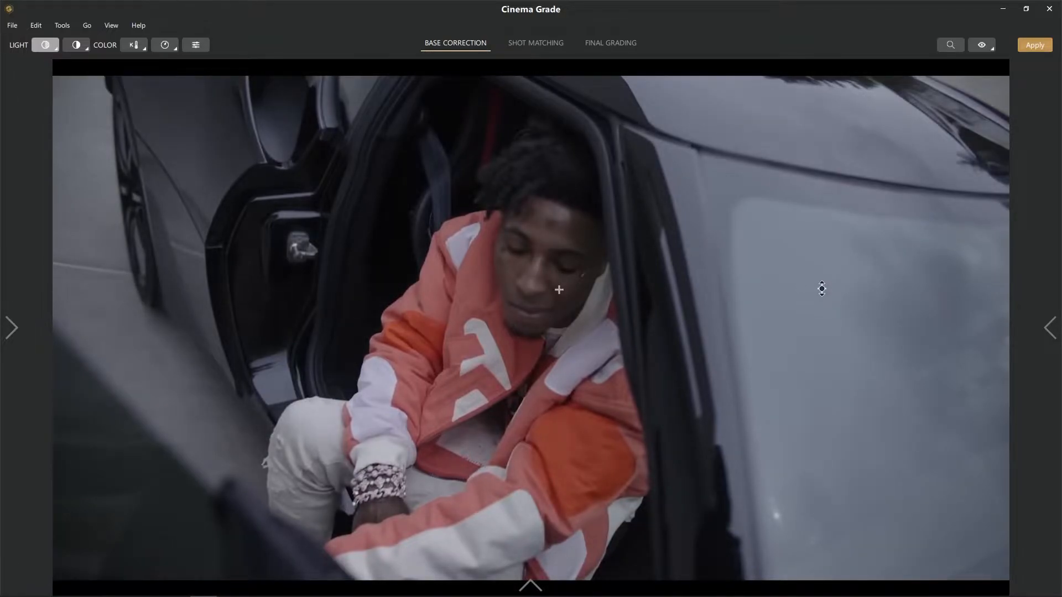
pyautogui.moveTo(822, 288); pyautogui.dragTo(825, 316)
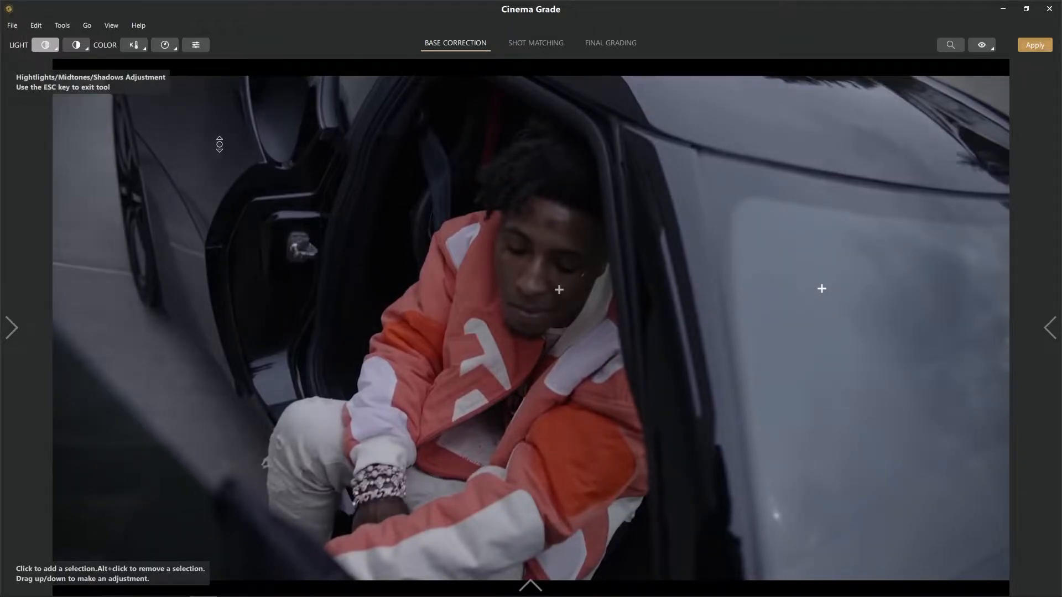
pyautogui.moveTo(221, 144); pyautogui.dragTo(222, 144)
pyautogui.click(820, 287)
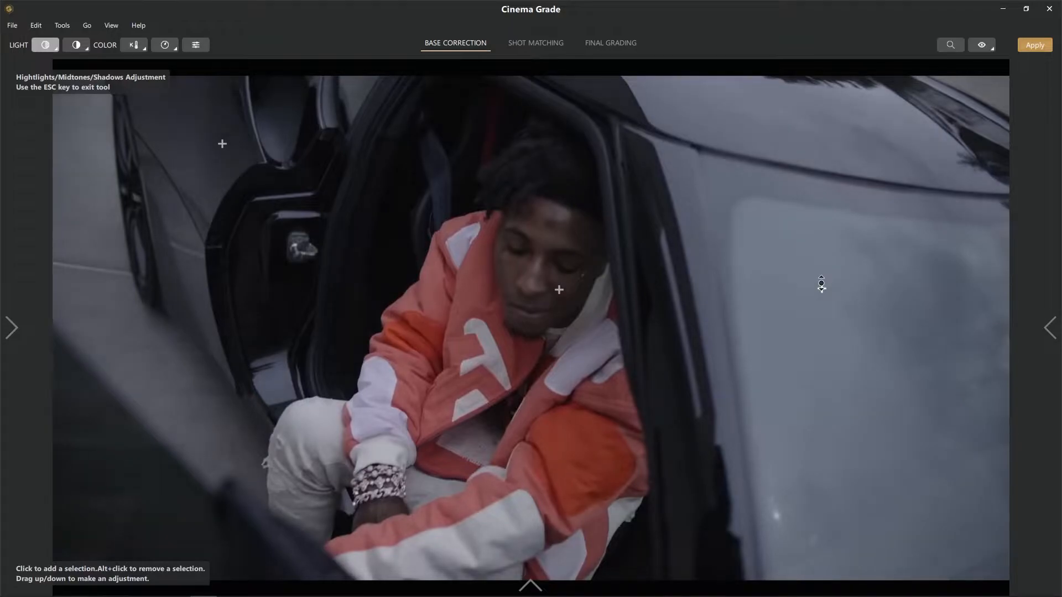
# Raise the car shot's contrast to about 31 and cool its colour temperature to about 6181
pyautogui.click(77, 44)
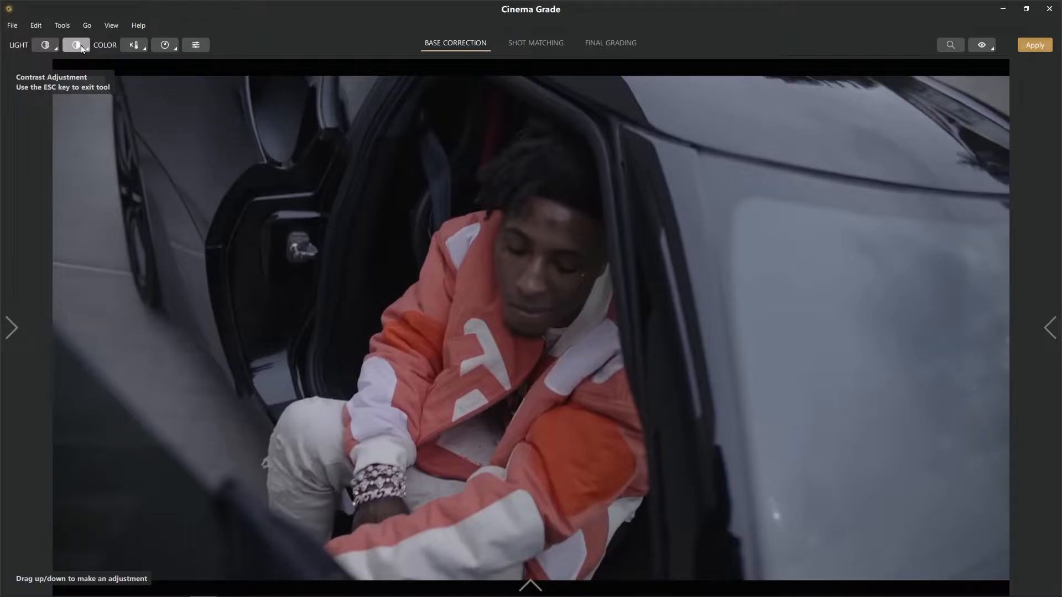
pyautogui.click(86, 50)
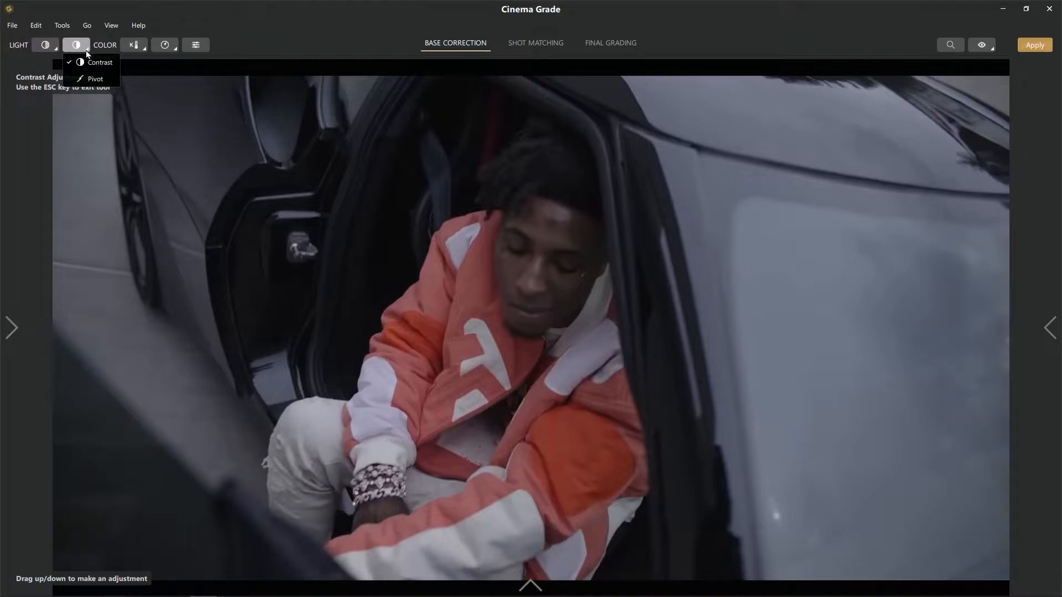
pyautogui.click(86, 50)
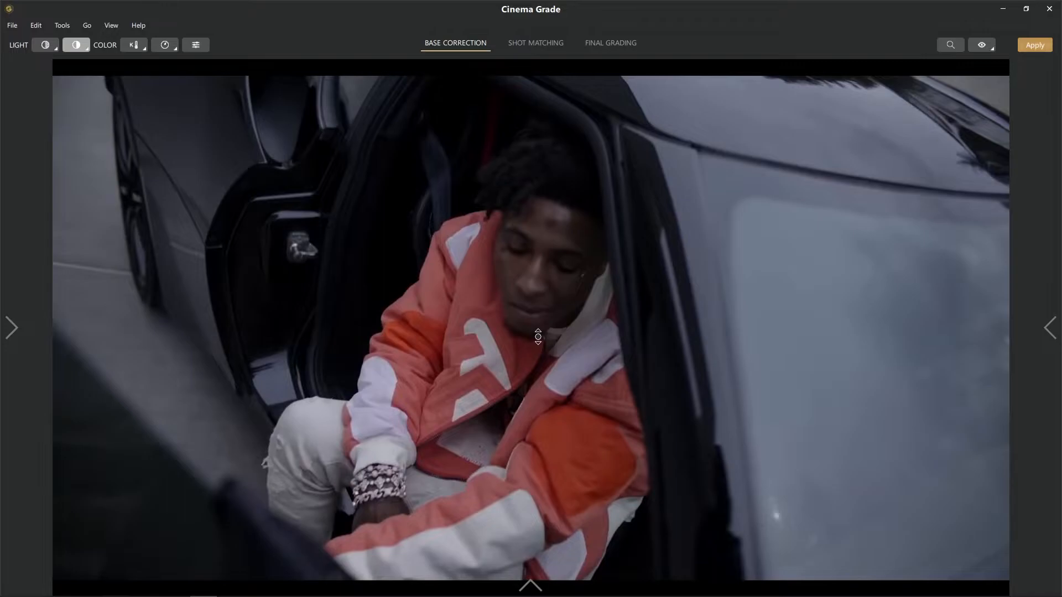
pyautogui.click(141, 48)
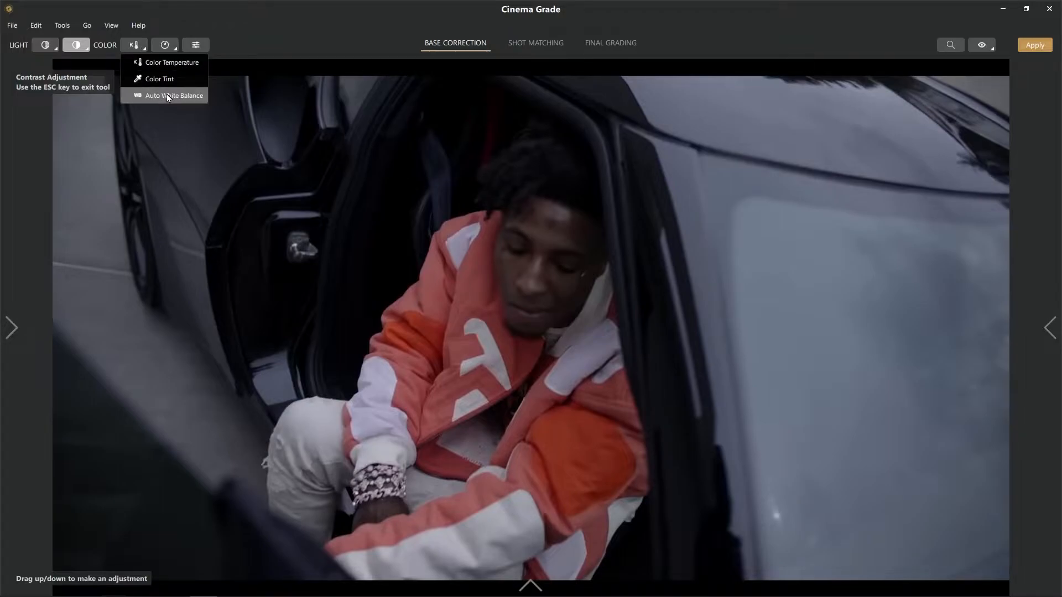
pyautogui.click(157, 63)
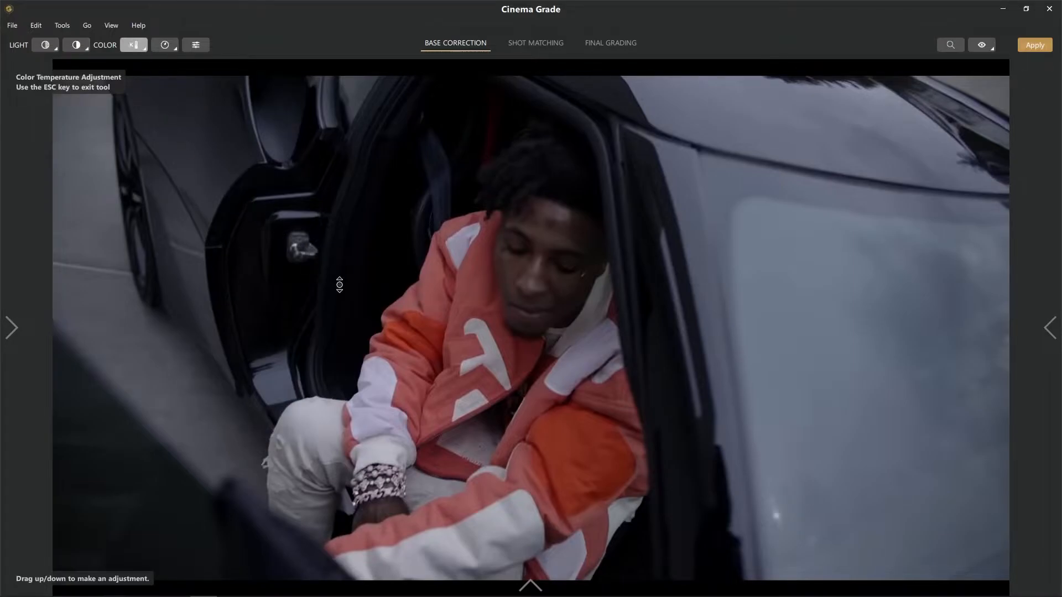
pyautogui.moveTo(339, 286)
pyautogui.mouseDown()
pyautogui.moveTo(339, 246)
pyautogui.moveTo(346, 302)
pyautogui.mouseUp()
# Increase the car shot's saturation by tonal range, to about 35 for both the midtones and the shadows
pyautogui.click(174, 47)
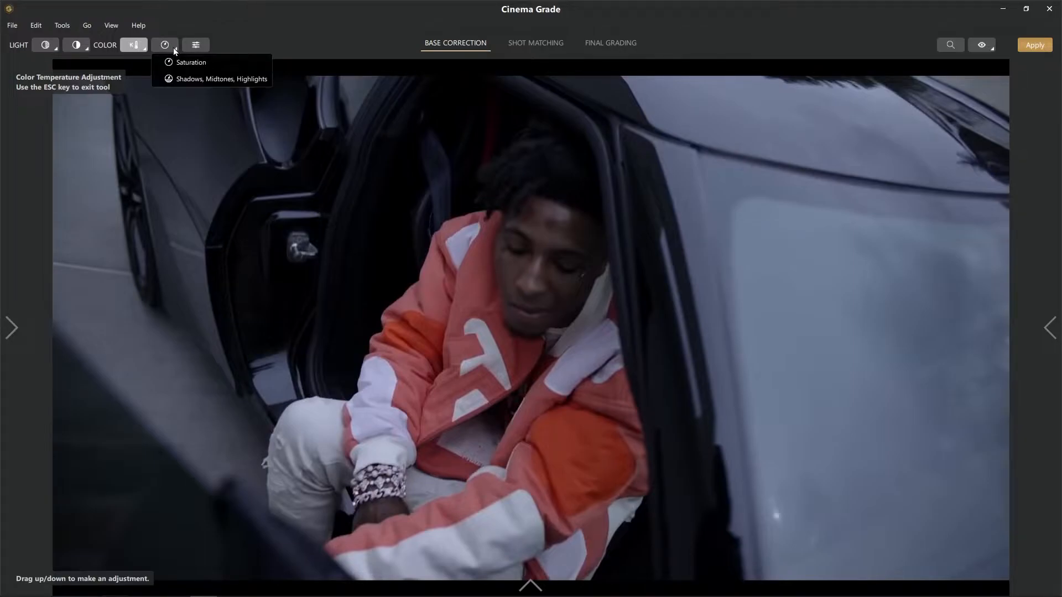
pyautogui.click(173, 48)
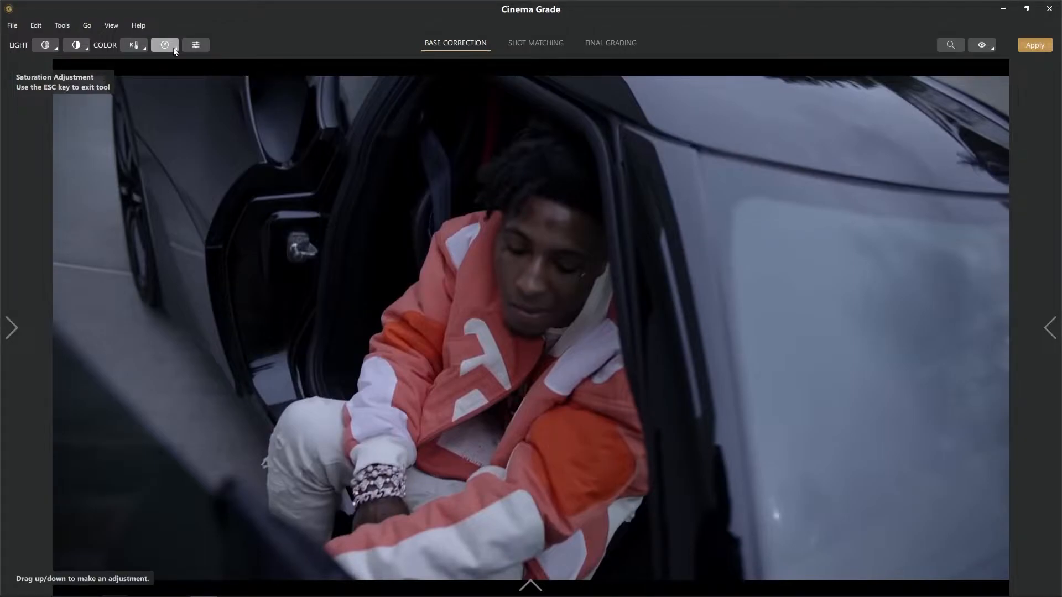
pyautogui.click(141, 46)
pyautogui.press('s')
pyautogui.press('s')
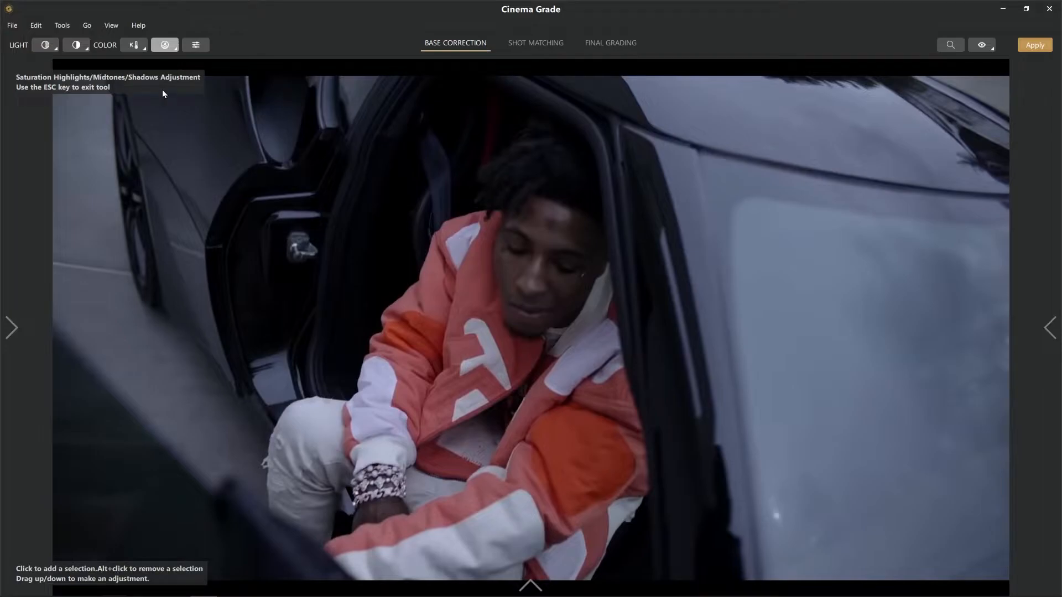
pyautogui.click(173, 48)
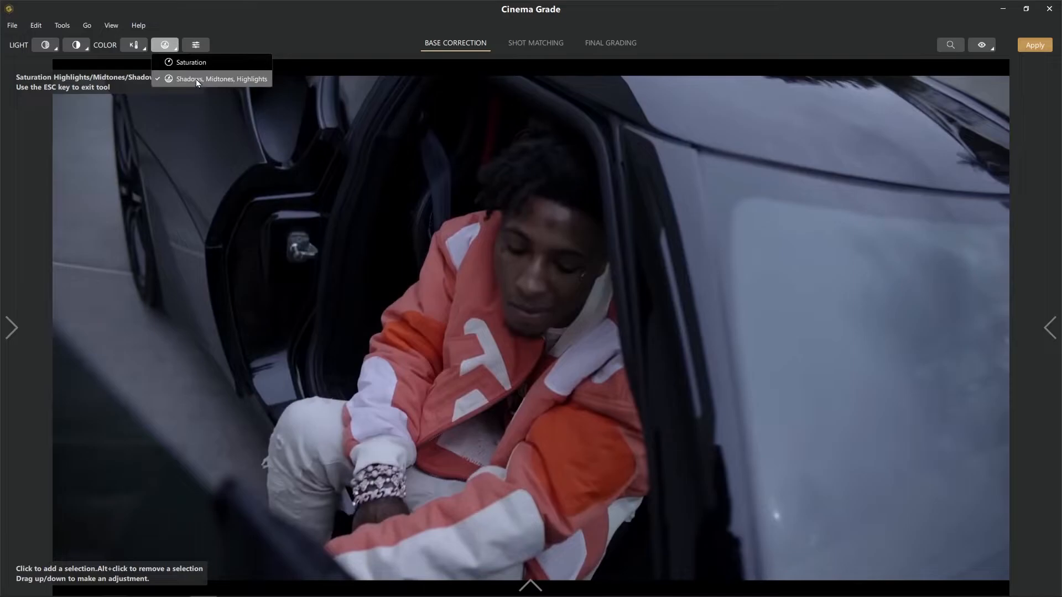
pyautogui.click(261, 81)
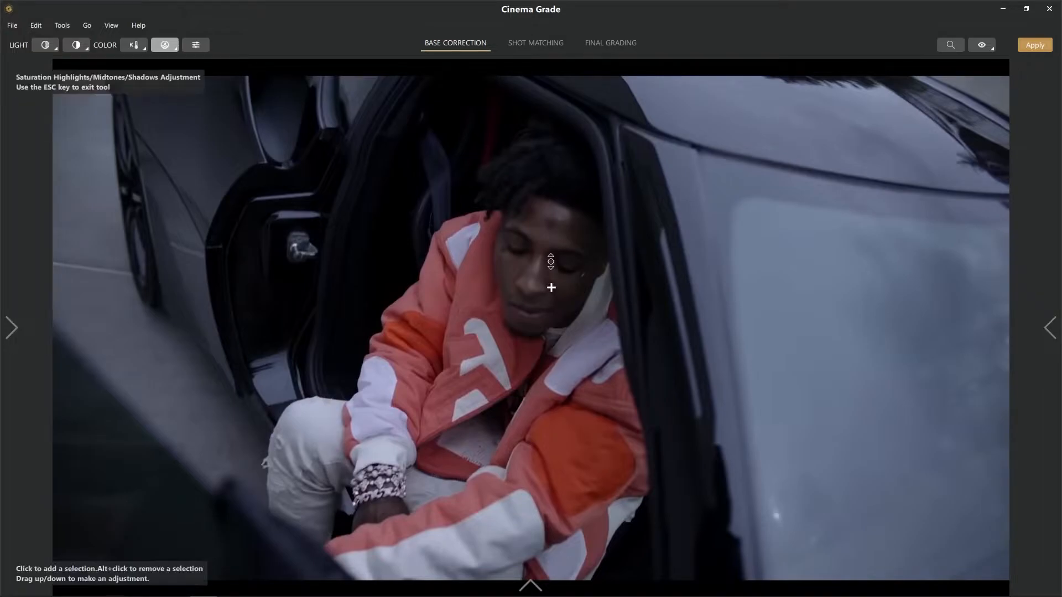
pyautogui.click(595, 456)
pyautogui.click(229, 258)
pyautogui.moveTo(771, 260); pyautogui.dragTo(765, 222)
# Shift the jacket's orange and coral areas toward a deeper red with the Hue/Saturation/Luma tool, with red hue about -3
pyautogui.click(197, 46)
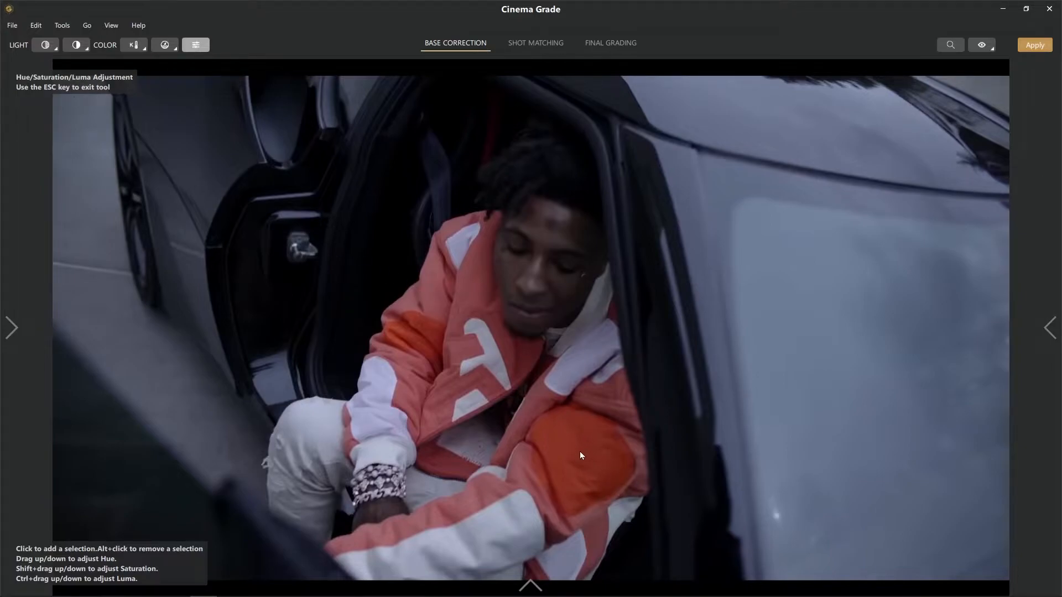
pyautogui.click(469, 300)
pyautogui.moveTo(468, 299)
pyautogui.mouseDown()
pyautogui.moveTo(469, 239)
pyautogui.moveTo(469, 317)
pyautogui.moveTo(466, 305)
pyautogui.mouseUp()
pyautogui.moveTo(575, 444); pyautogui.dragTo(576, 317)
pyautogui.moveTo(585, 420); pyautogui.dragTo(591, 504)
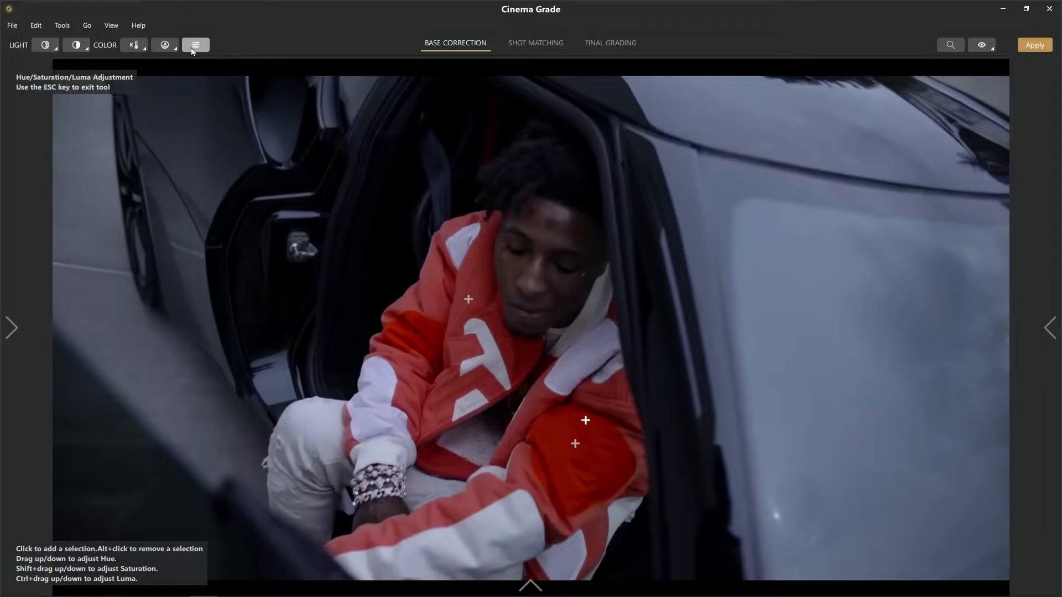
# Open the shot of the artist crouching by the concrete wall and darken its tones with the Highlights/Midtones/Shadows tool
pyautogui.moveTo(7, 340)
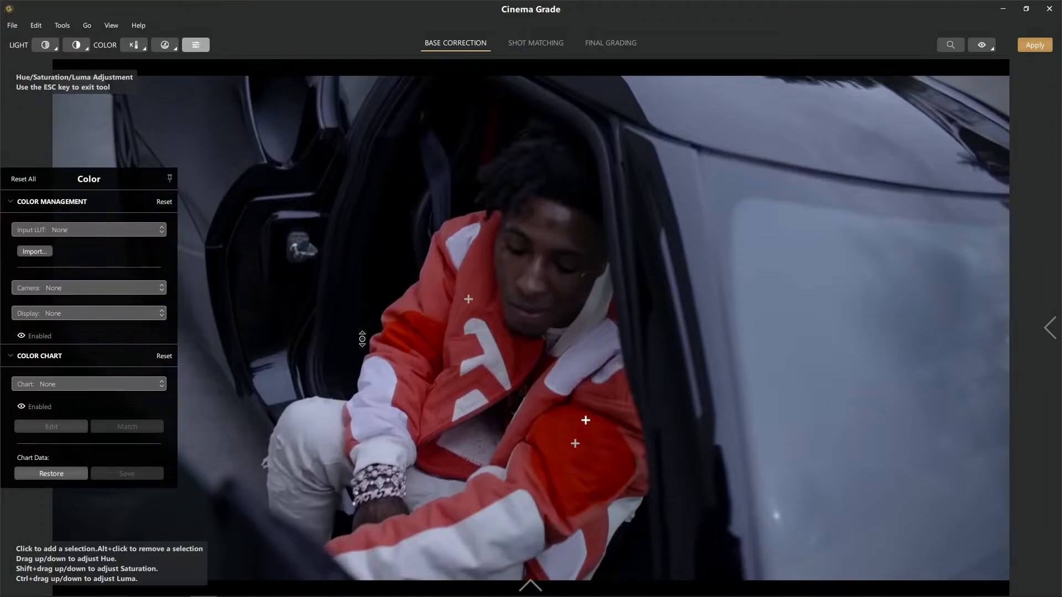
pyautogui.moveTo(529, 584)
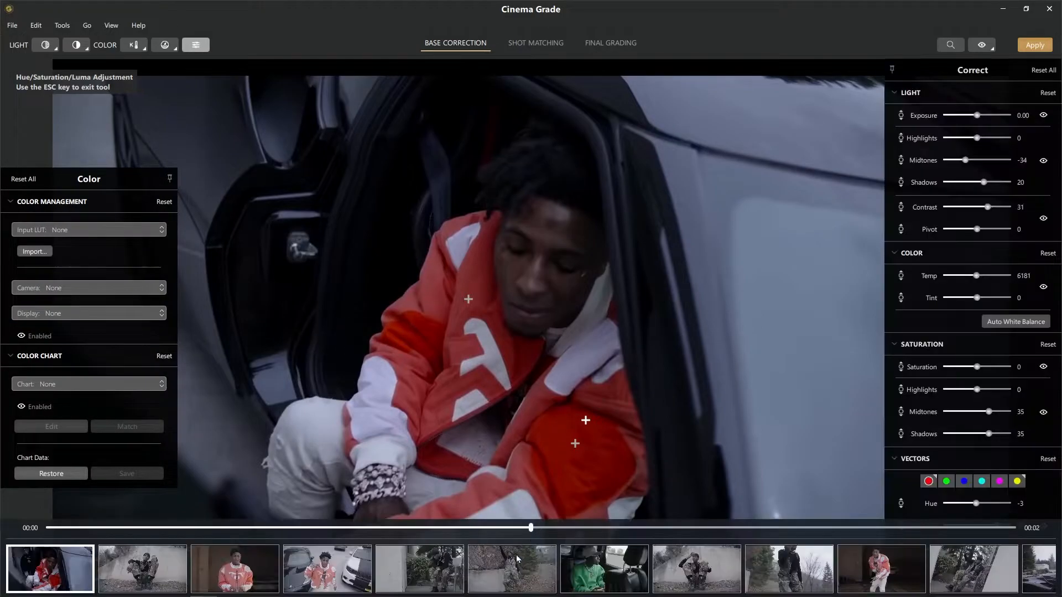
pyautogui.click(127, 572)
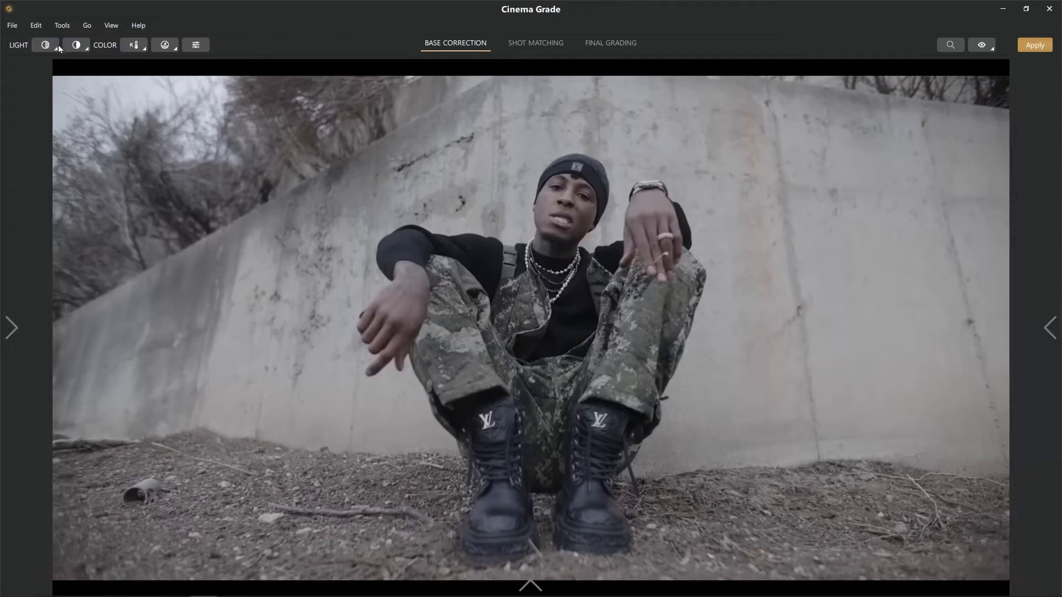
pyautogui.click(53, 45)
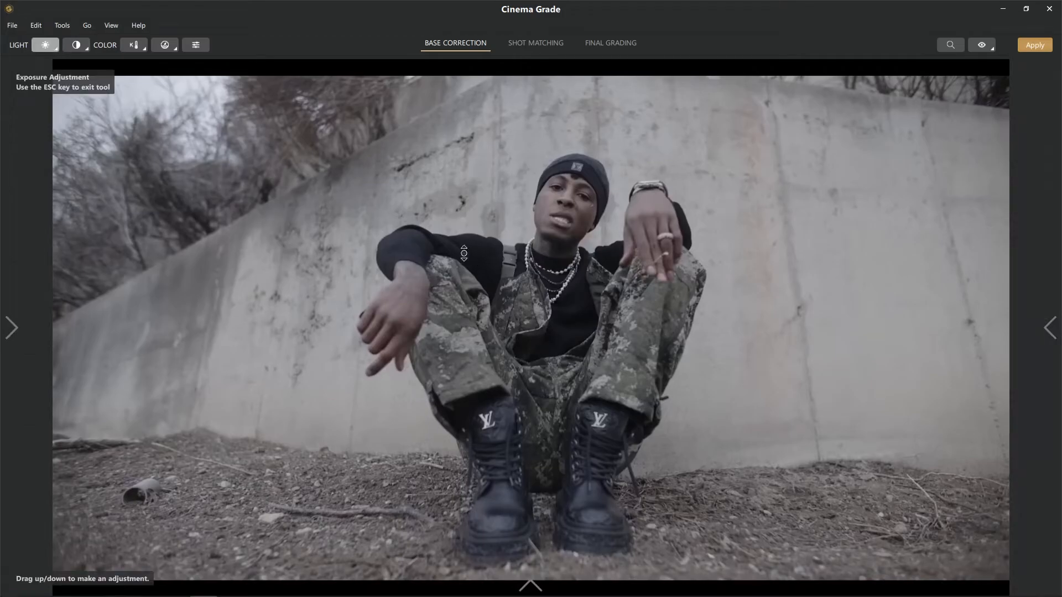
pyautogui.press('h')
pyautogui.moveTo(580, 218); pyautogui.dragTo(581, 224)
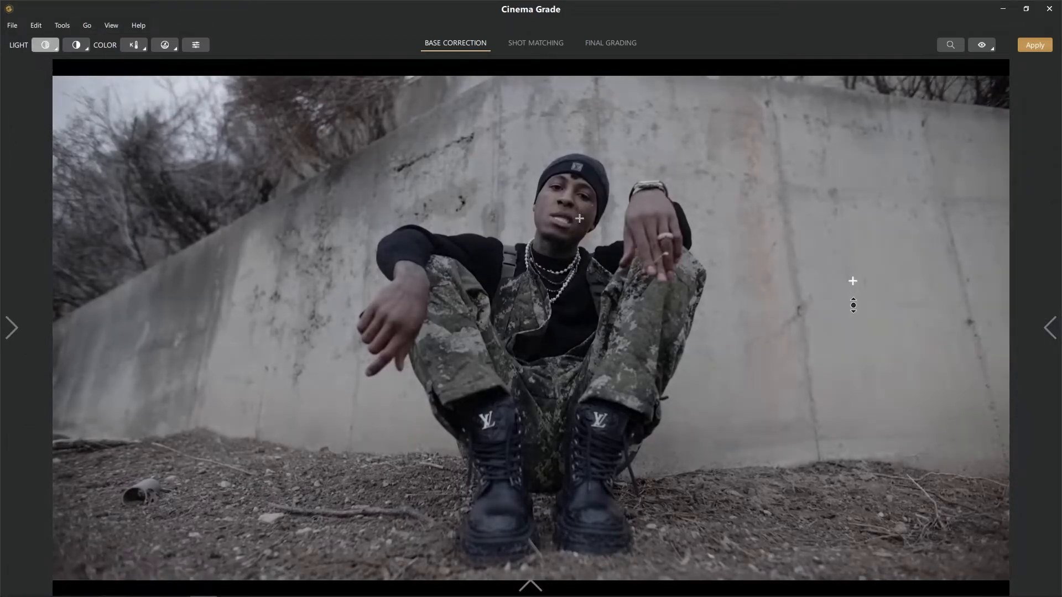
pyautogui.moveTo(852, 281); pyautogui.dragTo(852, 304)
# Raise the concrete wall shot's contrast and warm its colour temperature slightly
pyautogui.click(83, 45)
pyautogui.moveTo(743, 326); pyautogui.dragTo(748, 300)
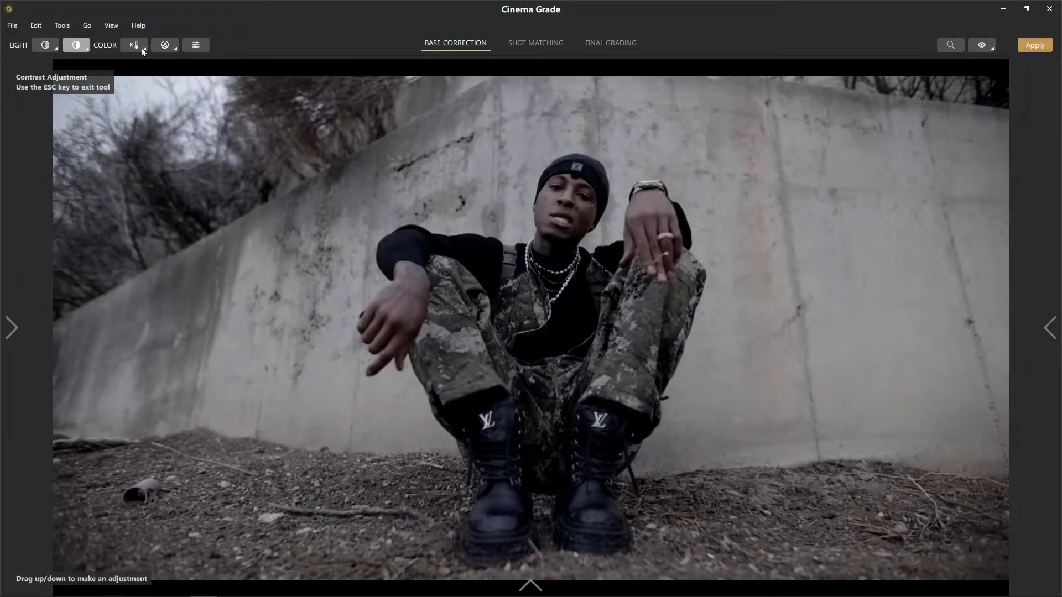
pyautogui.click(142, 48)
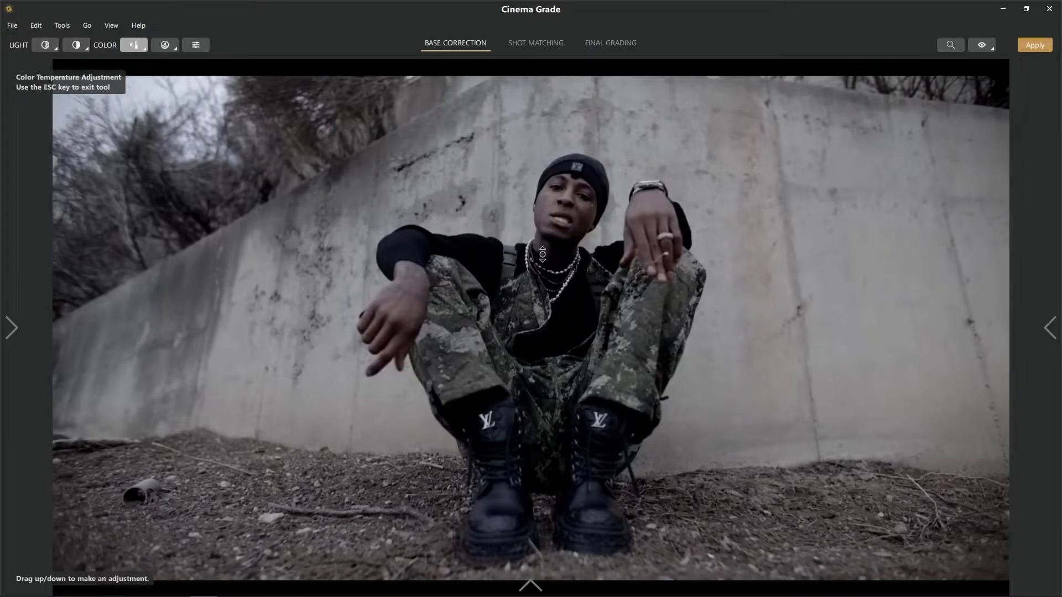
# Increase the concrete wall shot's overall colour intensity with the Saturation tool
pyautogui.click(167, 43)
pyautogui.click(213, 79)
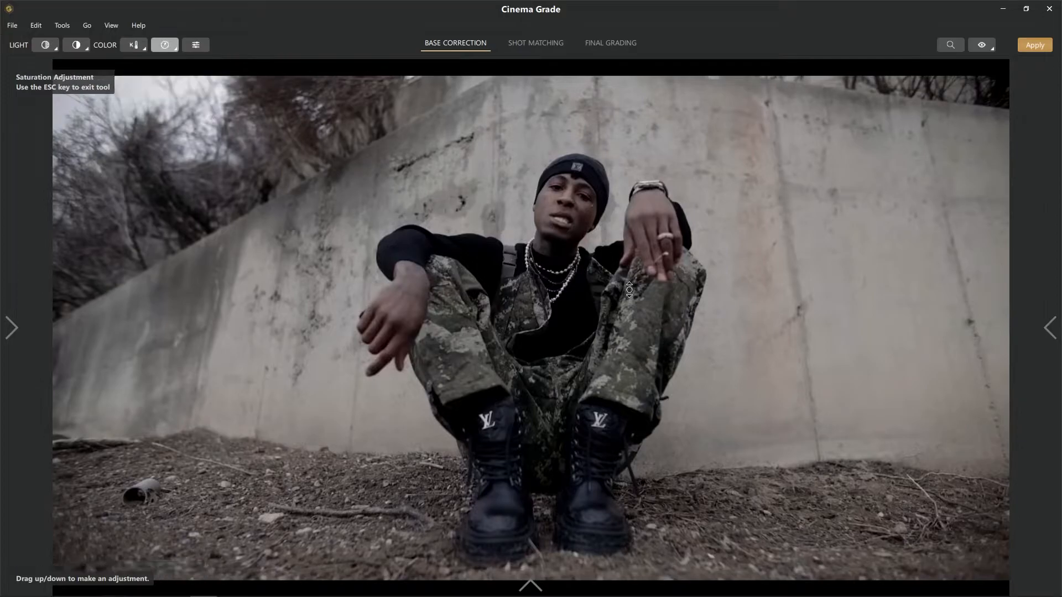
pyautogui.moveTo(724, 281); pyautogui.dragTo(725, 205)
# Adjust the camouflage trousers, the ground and the background trees of the wall shot with the Hue/Saturation/Luma tool
pyautogui.click(196, 47)
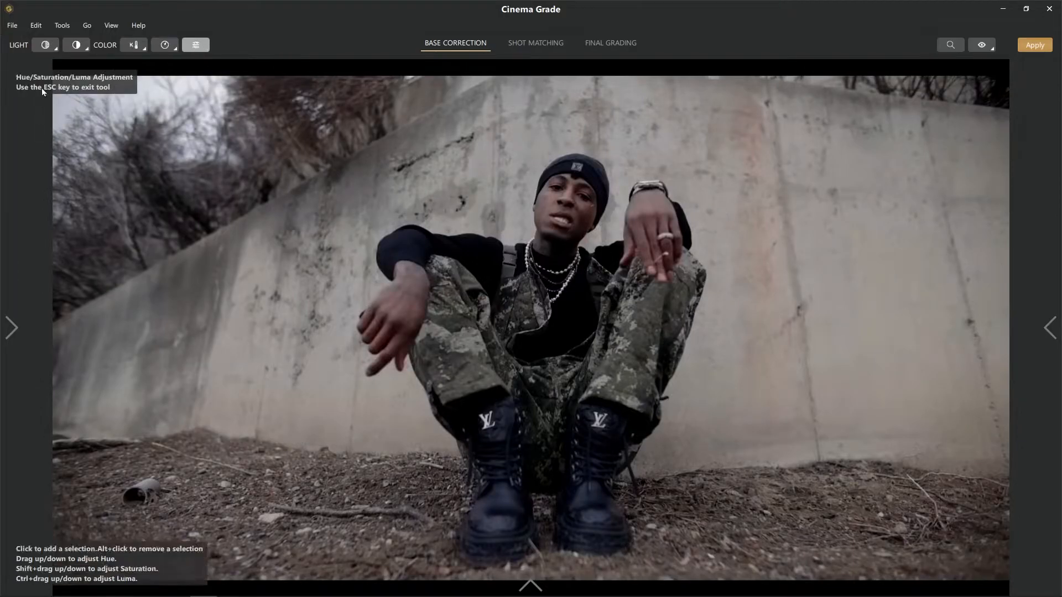
pyautogui.moveTo(646, 325); pyautogui.dragTo(654, 449)
pyautogui.moveTo(793, 535); pyautogui.dragTo(799, 569)
pyautogui.moveTo(148, 88); pyautogui.dragTo(157, 307)
# Open the third shot, the orange jacket against the dark background, and lower its exposure to about -0.59
pyautogui.moveTo(532, 589)
pyautogui.click(235, 569)
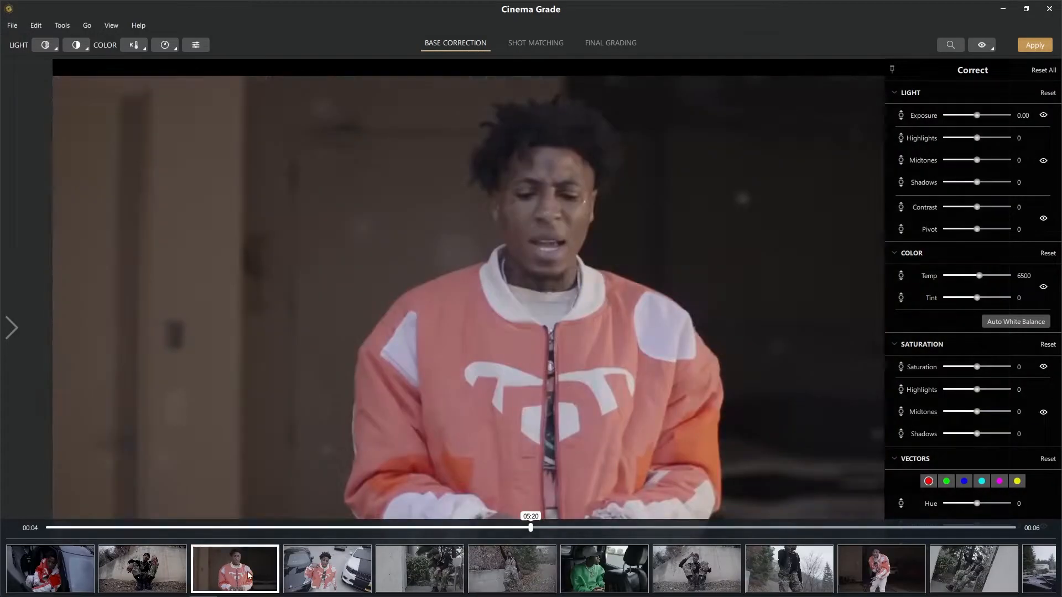
pyautogui.press('e')
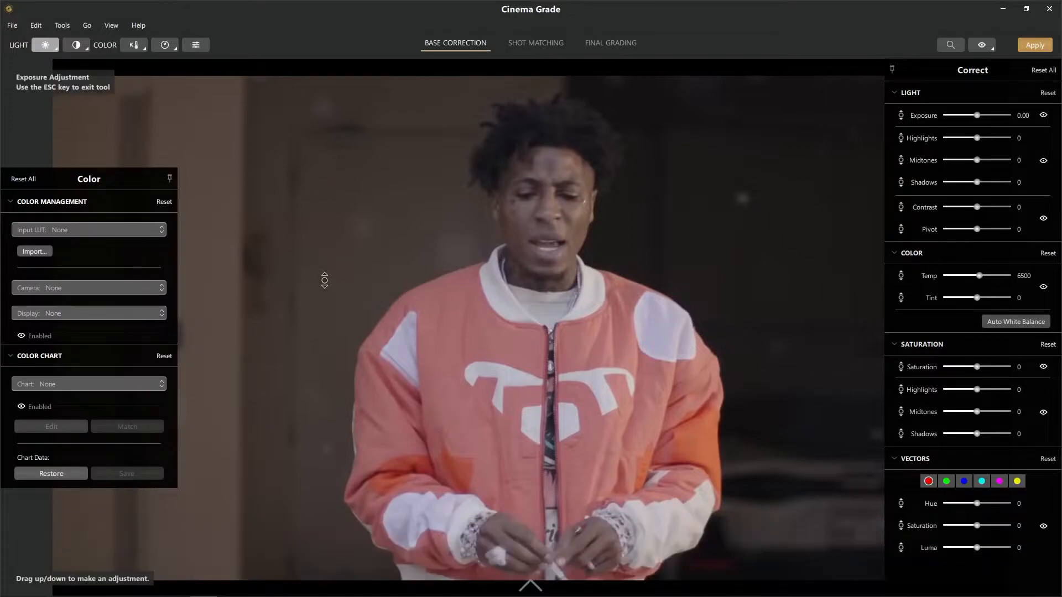
pyautogui.moveTo(497, 321); pyautogui.dragTo(500, 342)
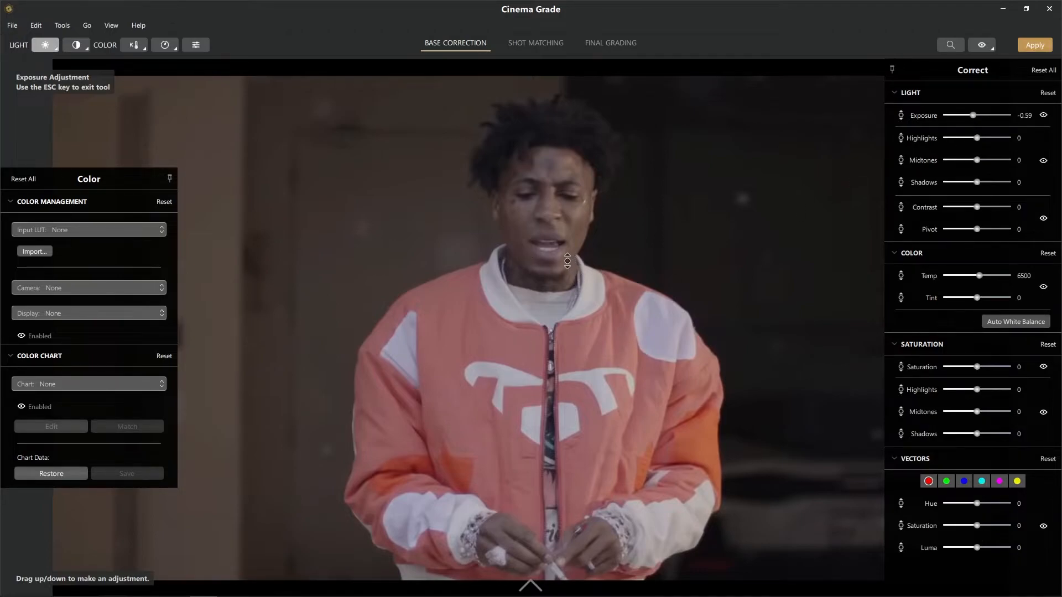
pyautogui.press('Tab')
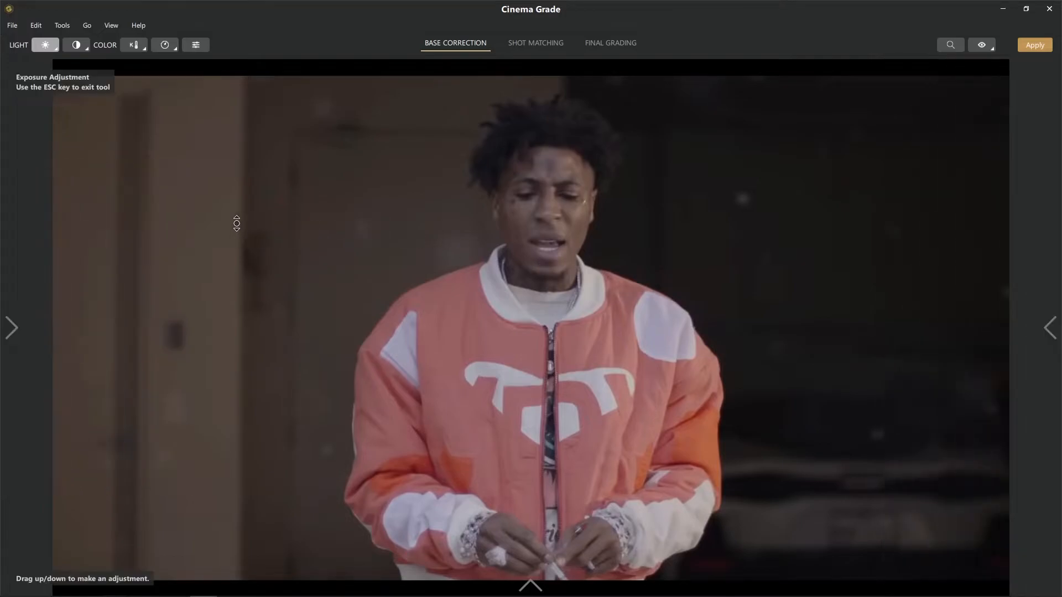
# Raise the third shot's contrast and warm its colour temperature
pyautogui.click(77, 46)
pyautogui.moveTo(166, 249); pyautogui.dragTo(166, 166)
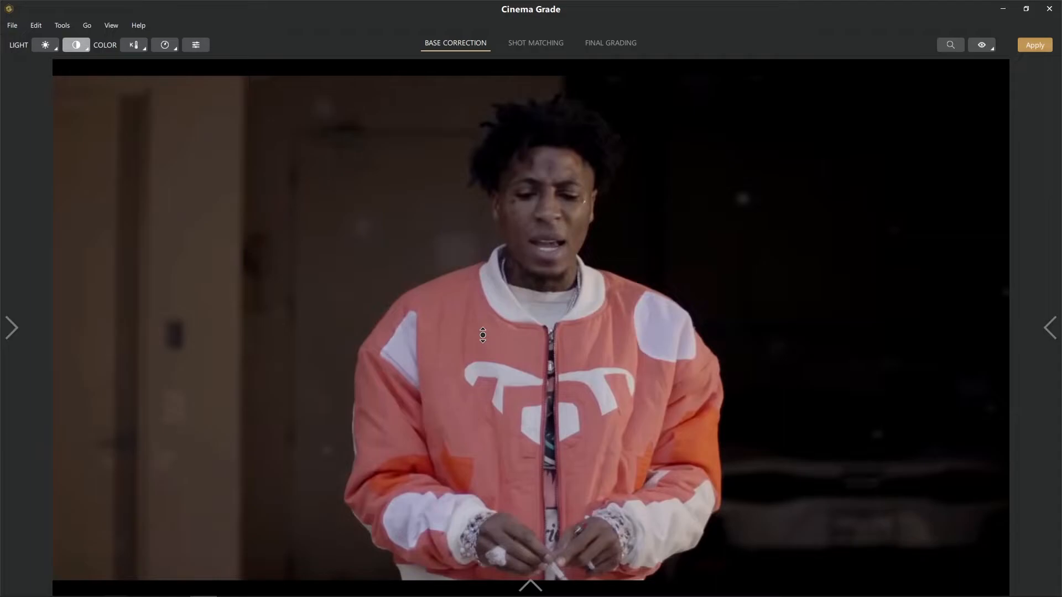
pyautogui.click(135, 46)
pyautogui.moveTo(390, 229); pyautogui.dragTo(431, 225)
# Shift the jacket's coral areas in the third shot toward a richer orange with the Hue/Saturation/Luma tool
pyautogui.click(196, 44)
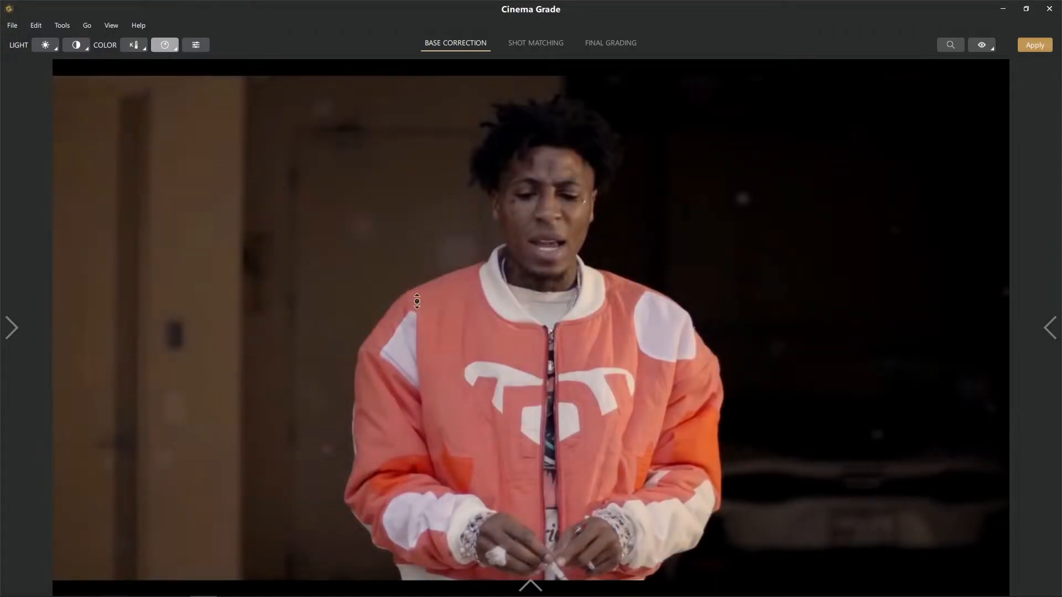
pyautogui.click(598, 450)
pyautogui.click(635, 395)
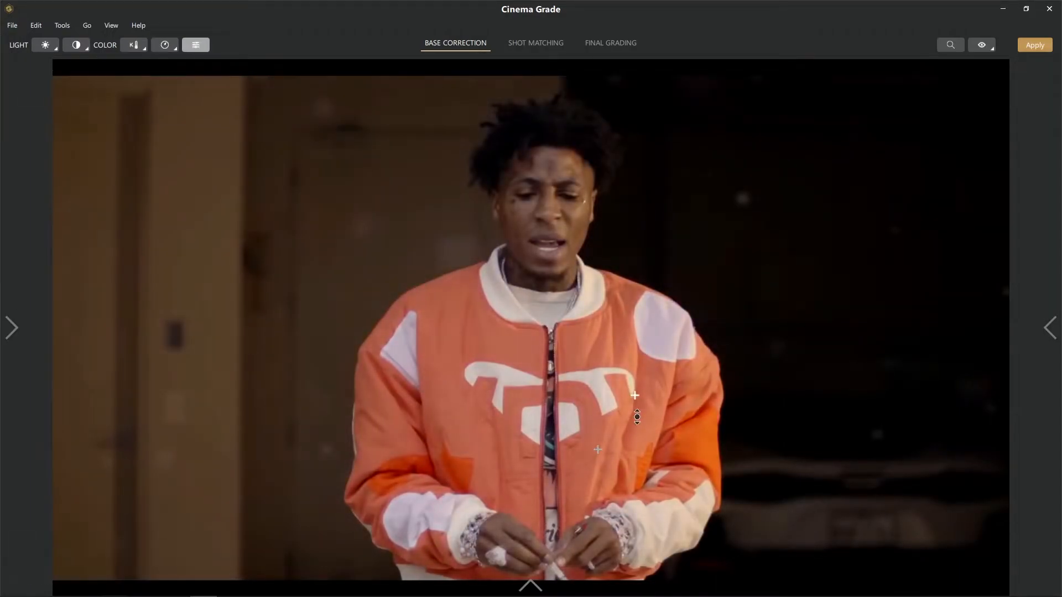
pyautogui.click(625, 429)
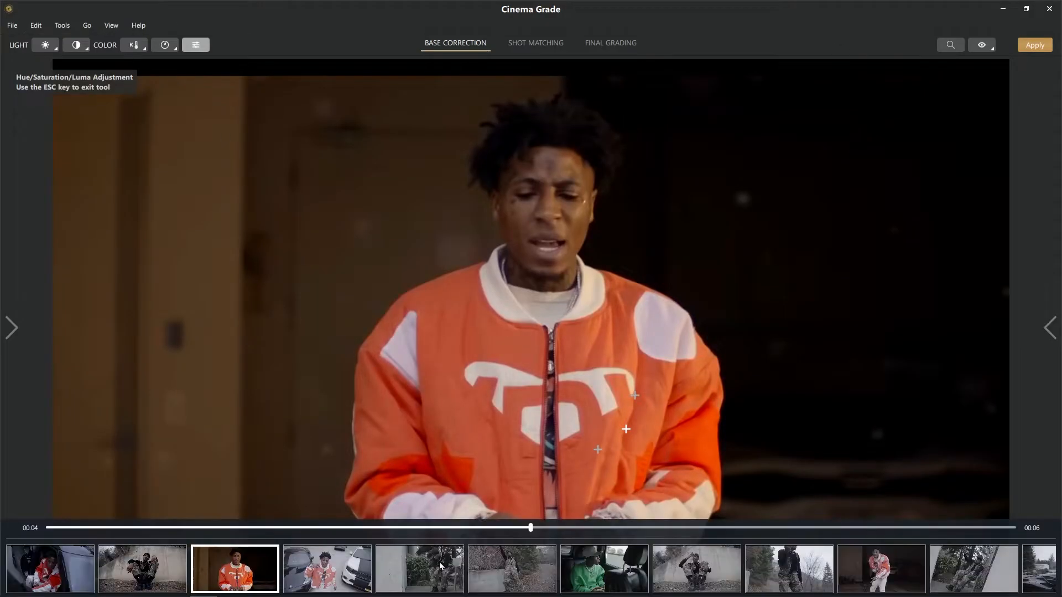
# Open the shot of the artist seated beside the green bush, lower its exposure and increase its contrast
pyautogui.click(442, 567)
pyautogui.click(50, 47)
pyautogui.moveTo(492, 354)
pyautogui.mouseDown()
pyautogui.moveTo(490, 315)
pyautogui.moveTo(492, 371)
pyautogui.mouseUp()
pyautogui.click(78, 45)
# Cool the seated shot's colour temperature and refine the bush's greens with the Saturation and Hue/Saturation/Luma tools
pyautogui.click(134, 45)
pyautogui.click(165, 46)
pyautogui.click(196, 45)
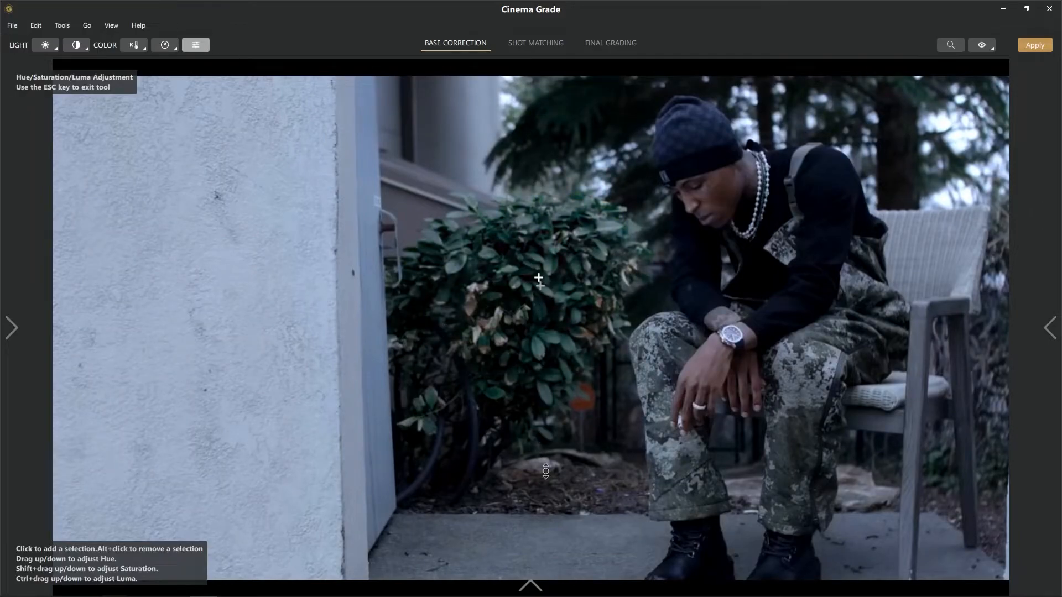
# Open the raised-arm overalls shot beside the gravel road, darken its tonal ranges and raise its contrast
pyautogui.click(511, 568)
pyautogui.click(55, 46)
pyautogui.moveTo(401, 318); pyautogui.dragTo(465, 338)
pyautogui.click(77, 45)
pyautogui.moveTo(612, 404); pyautogui.dragTo(591, 356)
# Refine the road shot's colour, muting the reddish mulch and cooling the evergreen's green with the Hue/Saturation/Luma tool
pyautogui.click(134, 45)
pyautogui.click(165, 45)
pyautogui.click(195, 45)
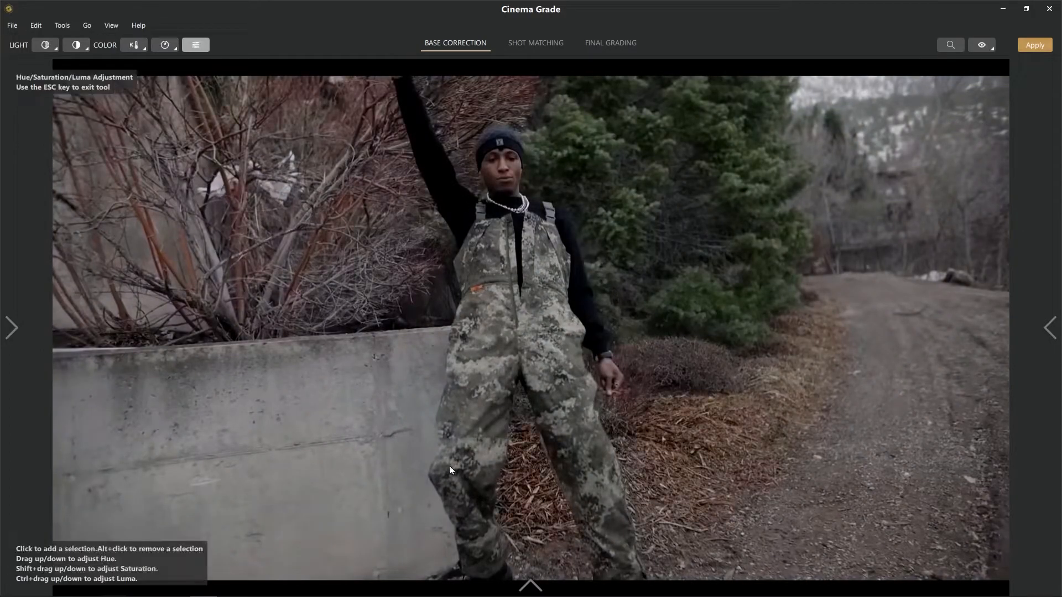
pyautogui.click(612, 375)
pyautogui.click(680, 399)
pyautogui.click(750, 182)
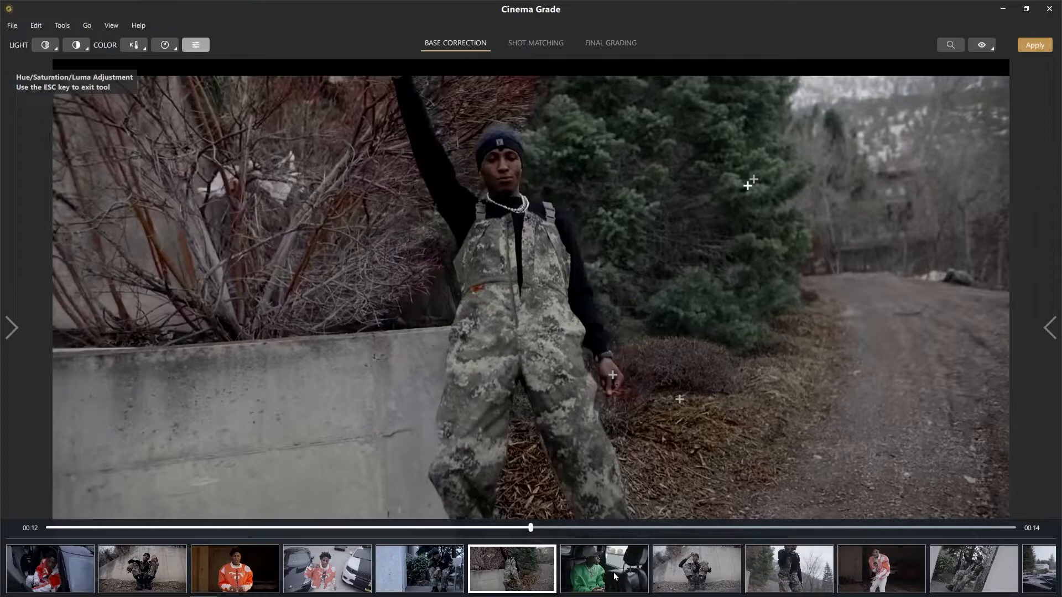
# Open the green sweatshirt shot in the car interior and increase its contrast and saturation
pyautogui.click(614, 575)
pyautogui.press('2')
pyautogui.press('3')
pyautogui.click(167, 50)
pyautogui.moveTo(442, 376); pyautogui.dragTo(442, 331)
# Adjust the sweatshirt's green in the car interior shot with the Hue/Saturation/Luma tool
pyautogui.click(196, 45)
pyautogui.moveTo(426, 383); pyautogui.dragTo(426, 412)
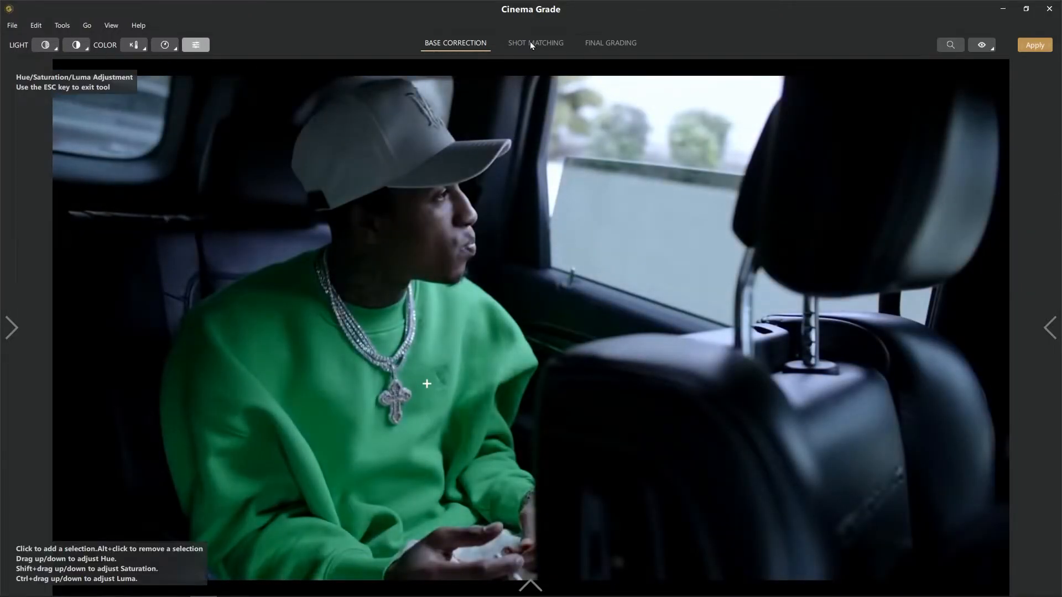
pyautogui.moveTo(536, 585)
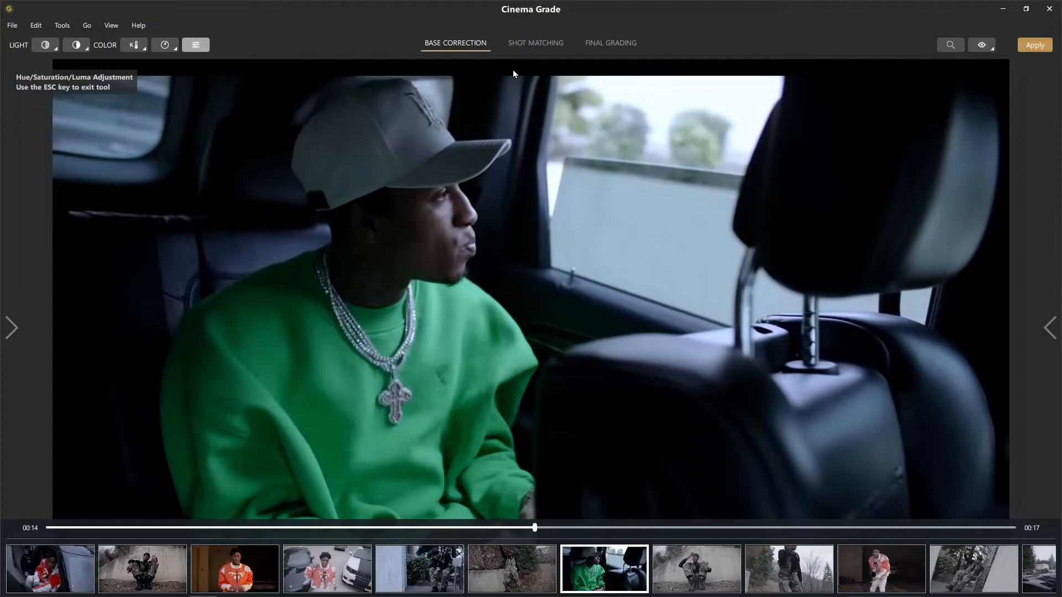
# In Shot Matching, group the three orange-jacket shots with cars as the yellow group, with the first car shot as hero
pyautogui.click(522, 43)
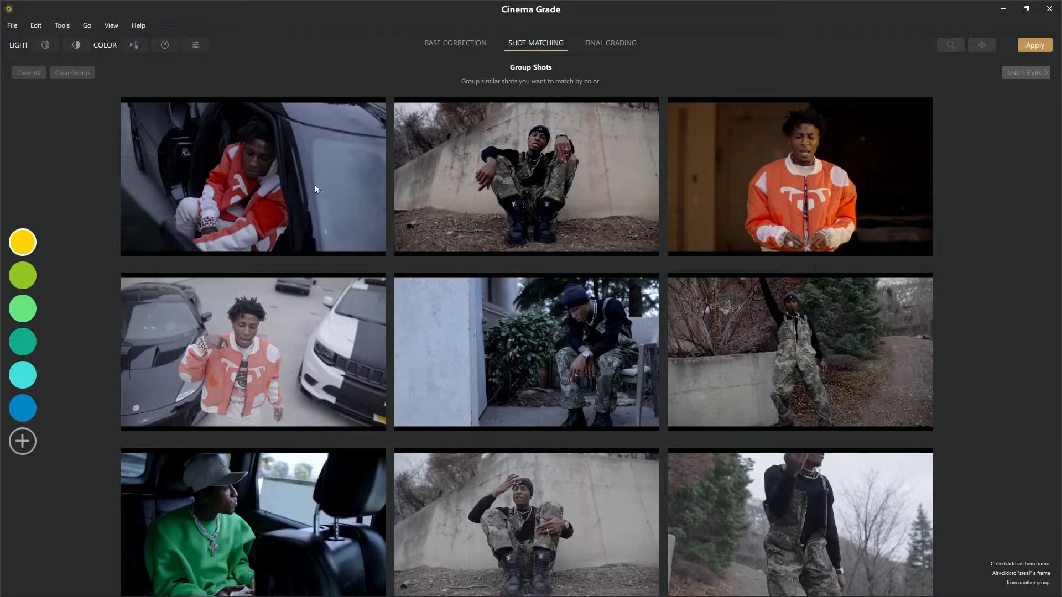
pyautogui.click(255, 180)
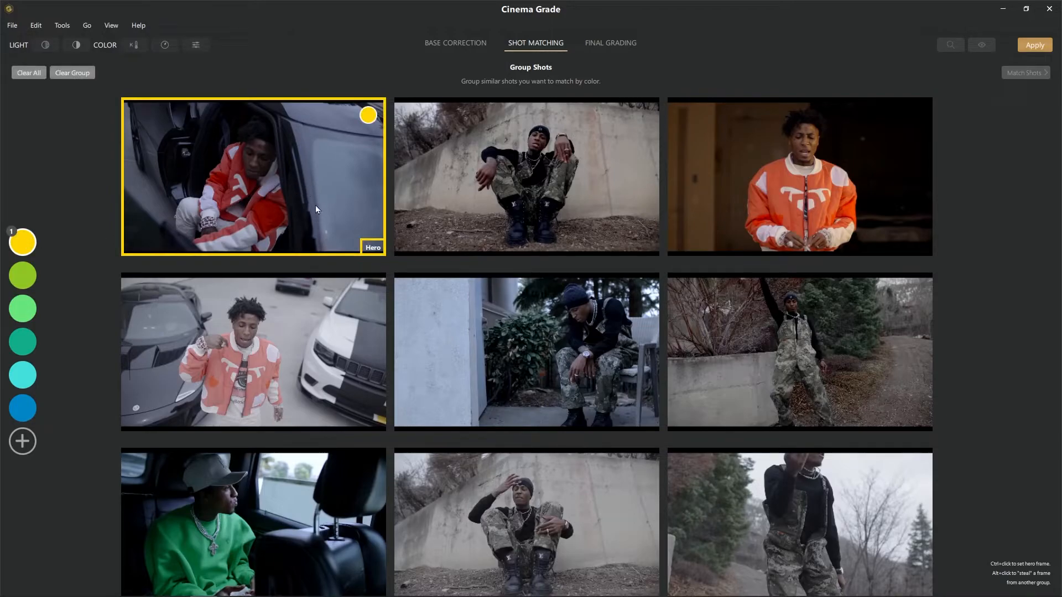
pyautogui.click(304, 329)
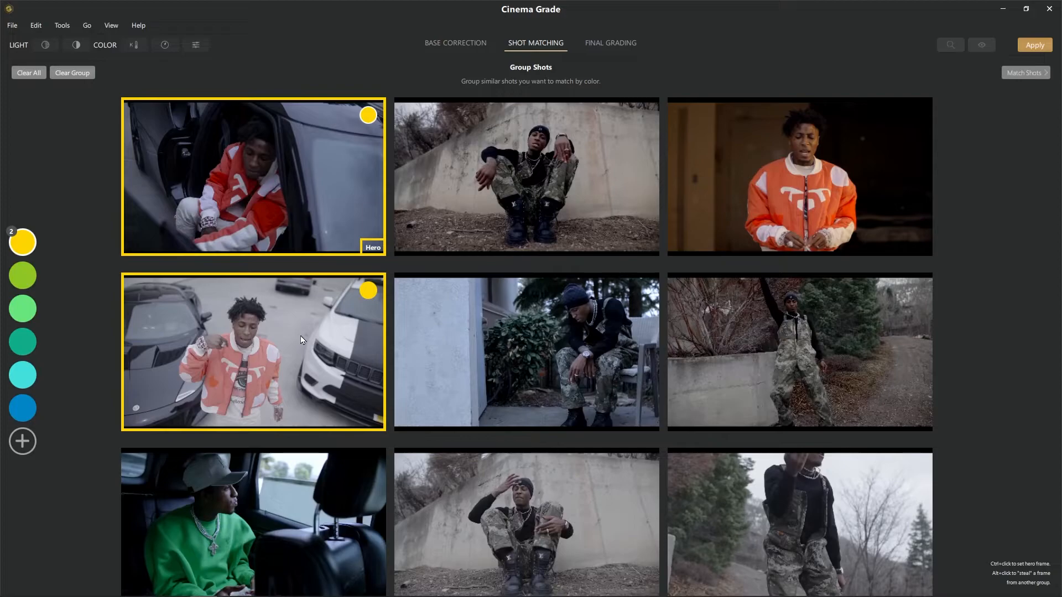
pyautogui.scroll(-5, 648, 367)
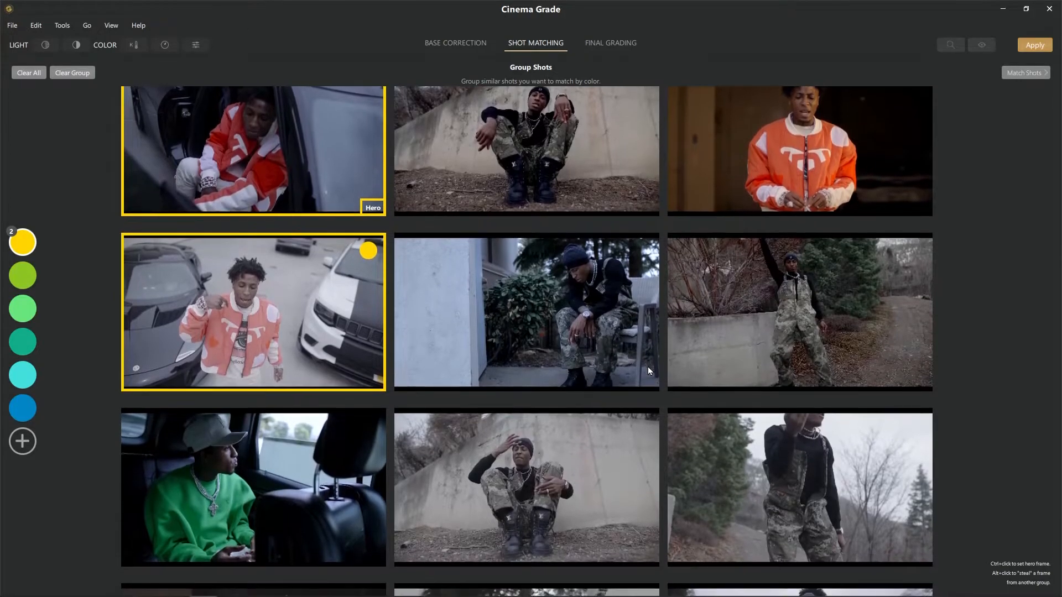
pyautogui.scroll(-4, 646, 367)
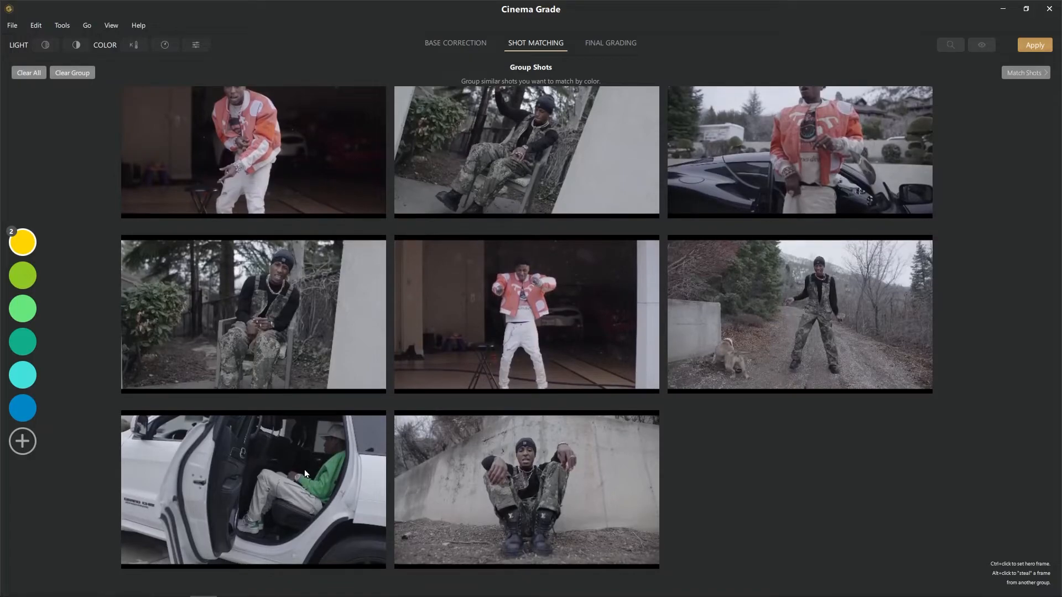
pyautogui.scroll(9, 501, 343)
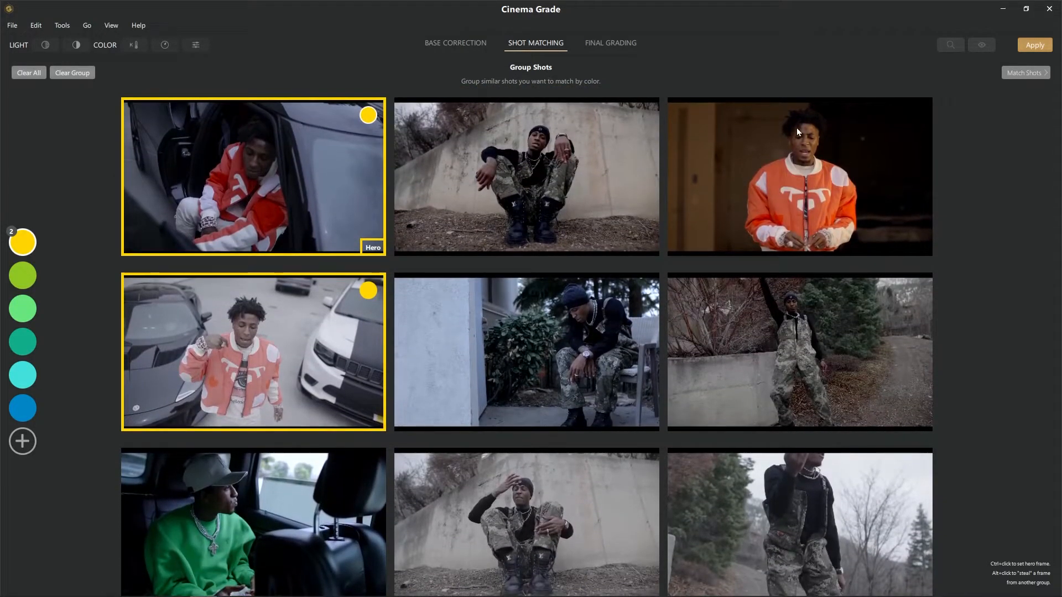
pyautogui.scroll(-3, 858, 370)
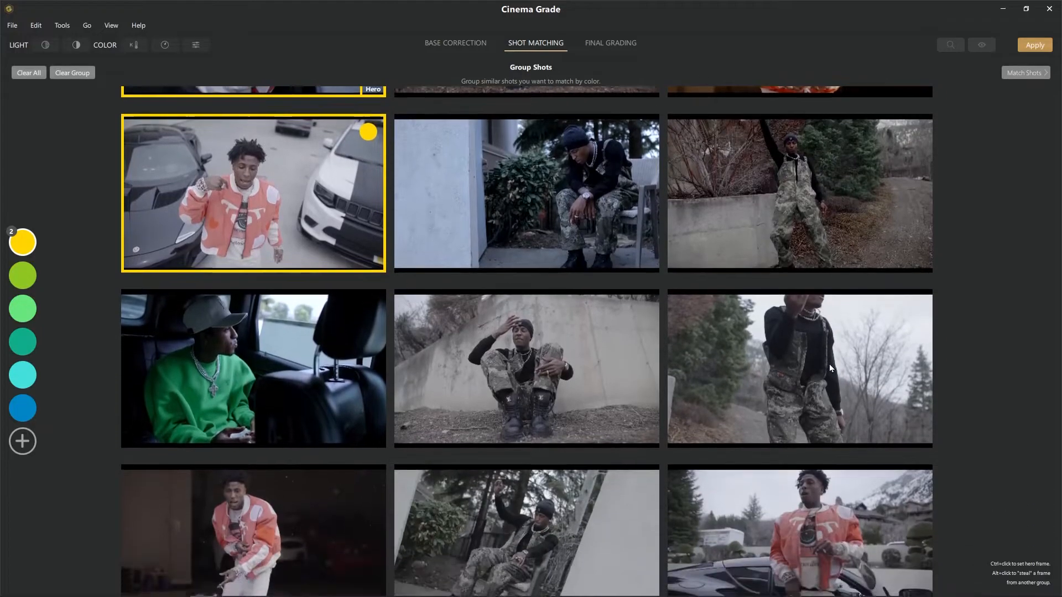
pyautogui.scroll(-7, 829, 364)
pyautogui.click(796, 232)
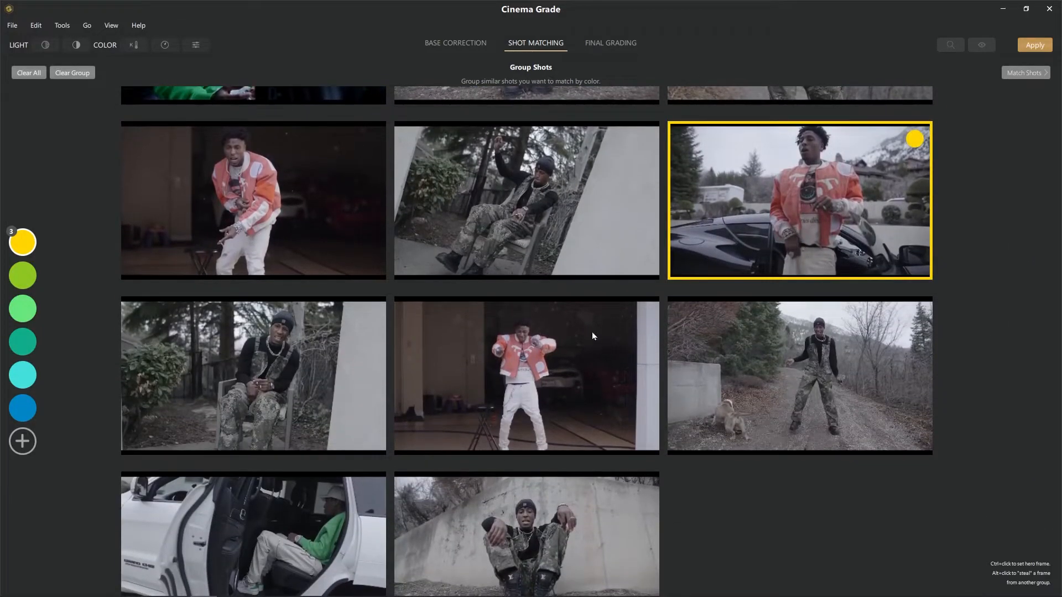
# Group the three camo-overalls shots against the concrete wall as the lime green group, with the first wall shot as hero
pyautogui.click(18, 276)
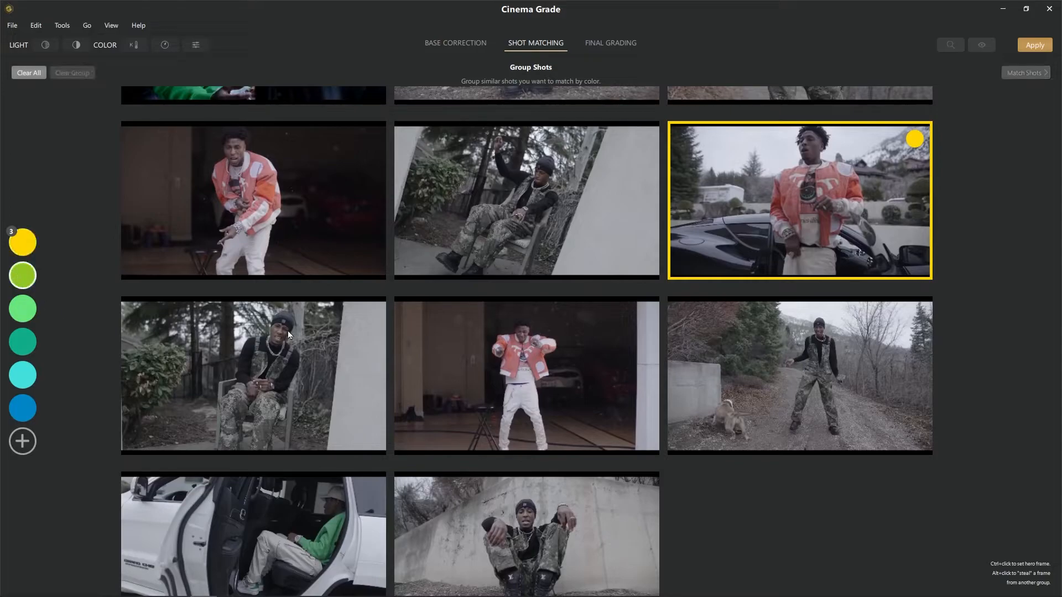
pyautogui.scroll(9, 333, 343)
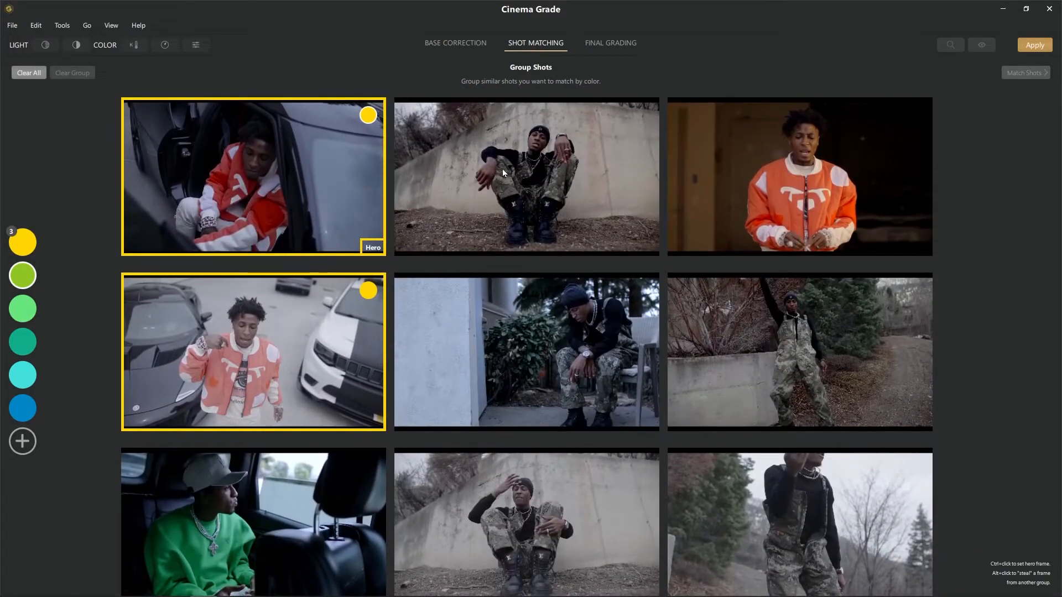
pyautogui.click(504, 173)
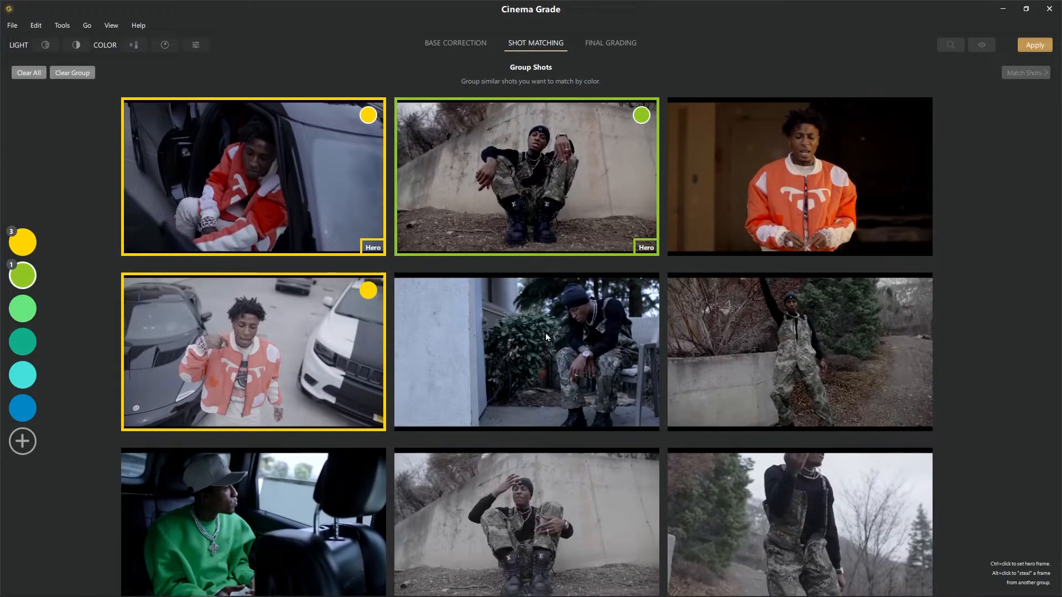
pyautogui.click(510, 523)
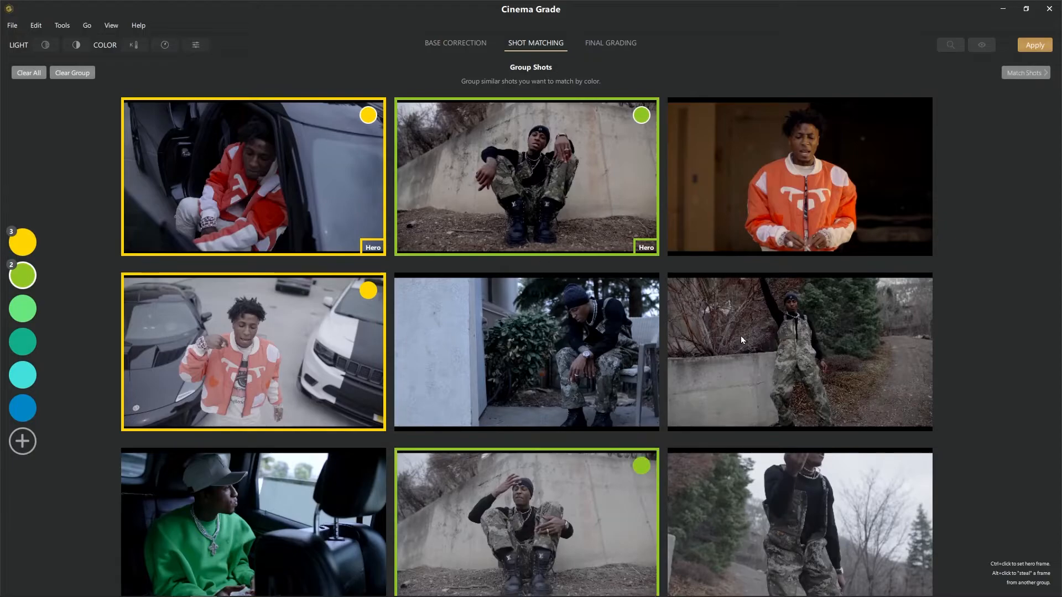
pyautogui.scroll(-10, 600, 465)
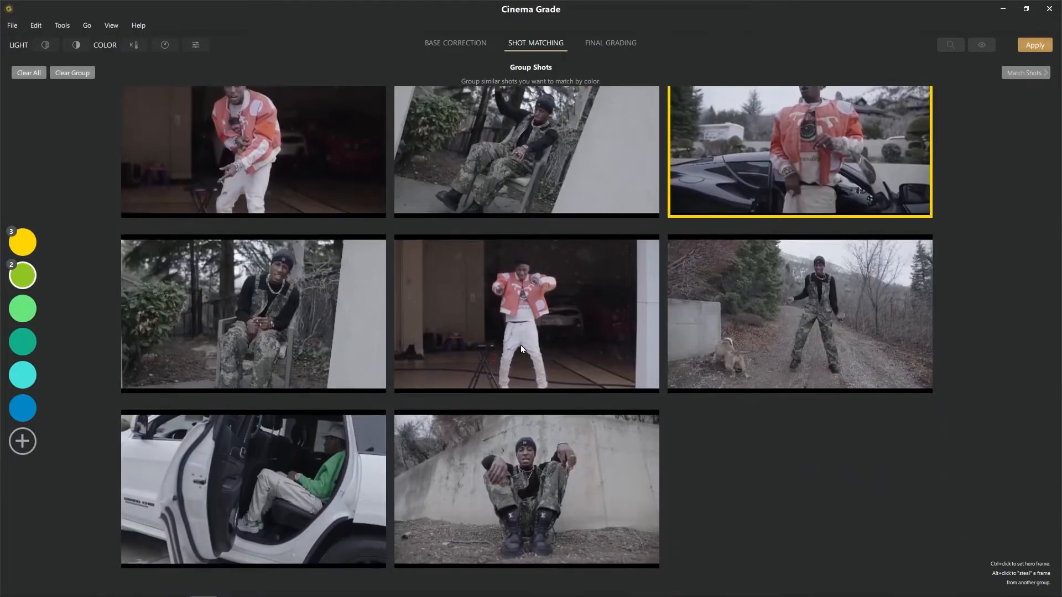
pyautogui.scroll(2, 519, 345)
pyautogui.scroll(-2, 519, 345)
pyautogui.click(533, 466)
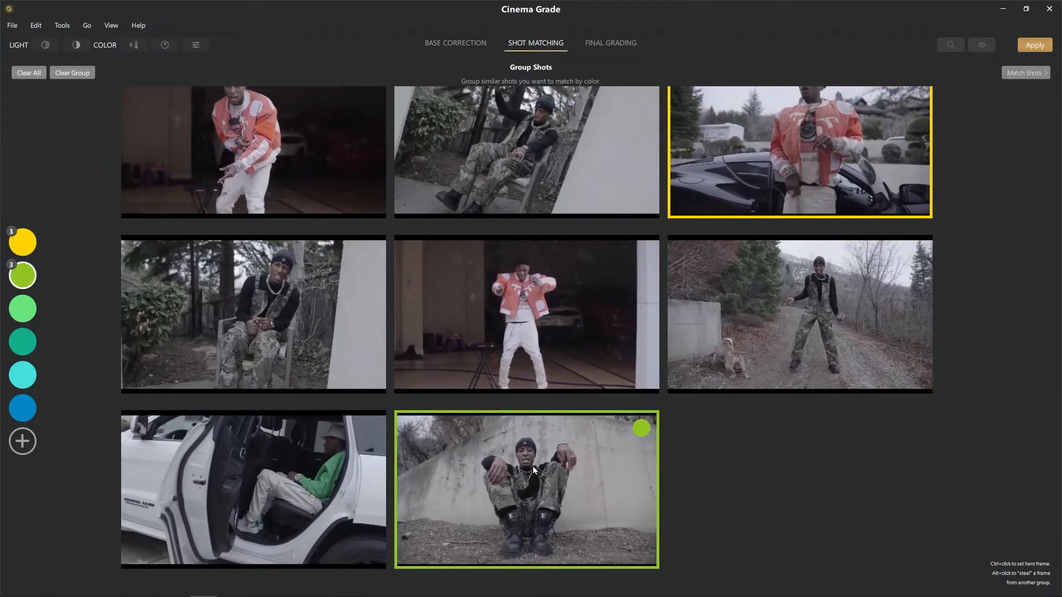
# Group the three orange-jacket shots with the dark garage background as the light green group, with the close shot as hero
pyautogui.click(24, 311)
pyautogui.scroll(10, 482, 361)
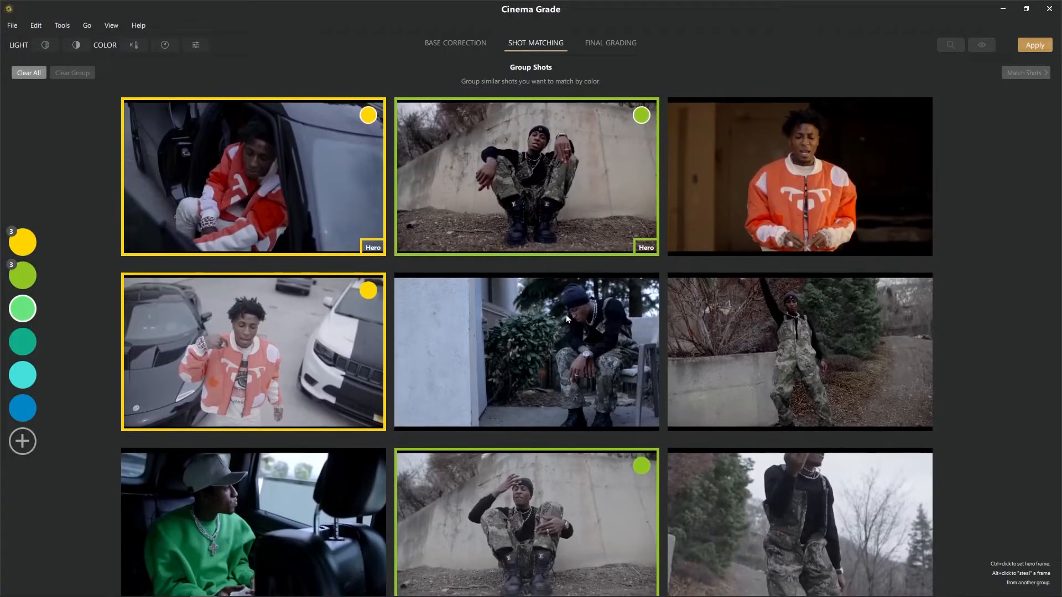
pyautogui.click(816, 191)
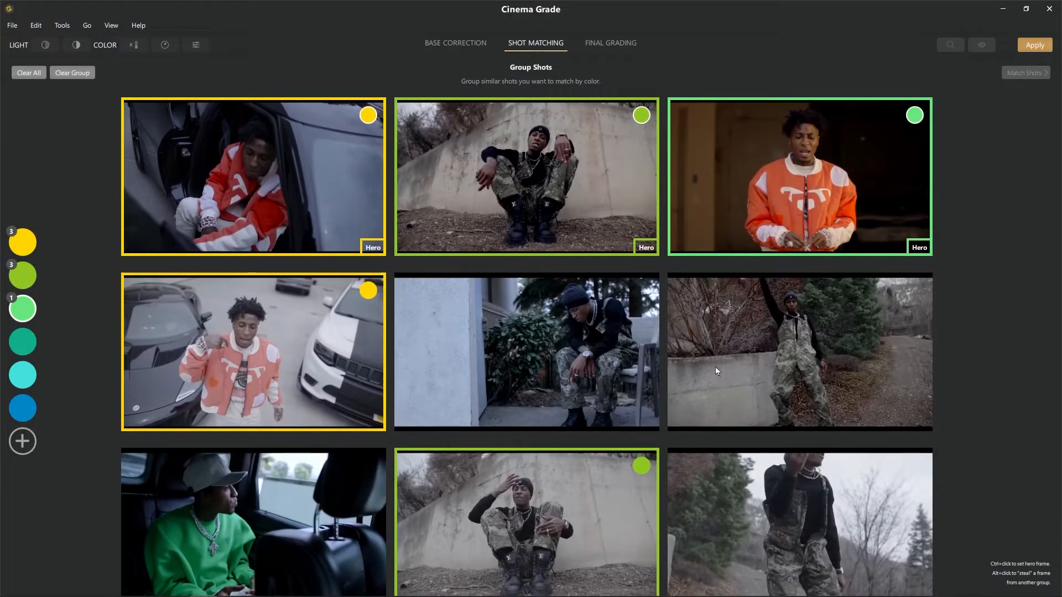
pyautogui.scroll(-5, 727, 338)
pyautogui.click(238, 415)
pyautogui.scroll(-4, 331, 409)
pyautogui.click(520, 403)
# Group the three seated chair shots as the teal group, with the shot beside the pale wall as hero
pyautogui.click(22, 343)
pyautogui.scroll(9, 440, 446)
pyautogui.click(525, 347)
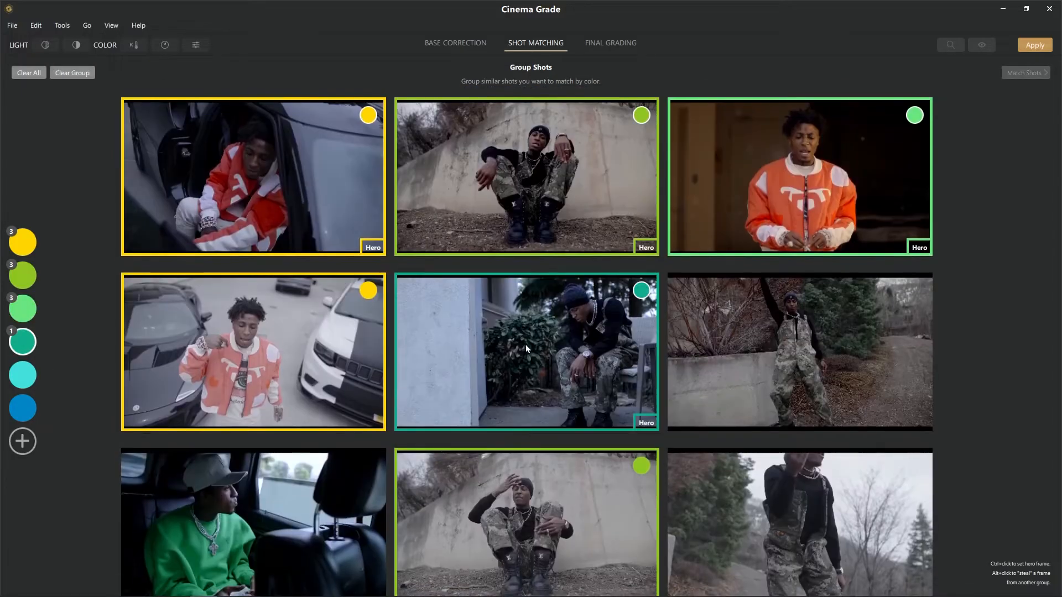
pyautogui.scroll(-7, 528, 347)
pyautogui.click(525, 354)
pyautogui.scroll(-3, 410, 446)
pyautogui.click(332, 431)
# Group the three camo-overalls shots on the dirt road as the turquoise group, with the raised-arm shot as hero
pyautogui.click(28, 383)
pyautogui.scroll(10, 553, 343)
pyautogui.click(732, 325)
pyautogui.scroll(-5, 727, 376)
pyautogui.click(725, 376)
pyautogui.scroll(-5, 735, 439)
pyautogui.click(741, 431)
# Group the two green sweatshirt car shots as the blue group, with the car interior shot as hero
pyautogui.scroll(-6, 742, 430)
pyautogui.click(22, 408)
pyautogui.click(265, 498)
pyautogui.scroll(-2, 270, 475)
pyautogui.scroll(8, 271, 472)
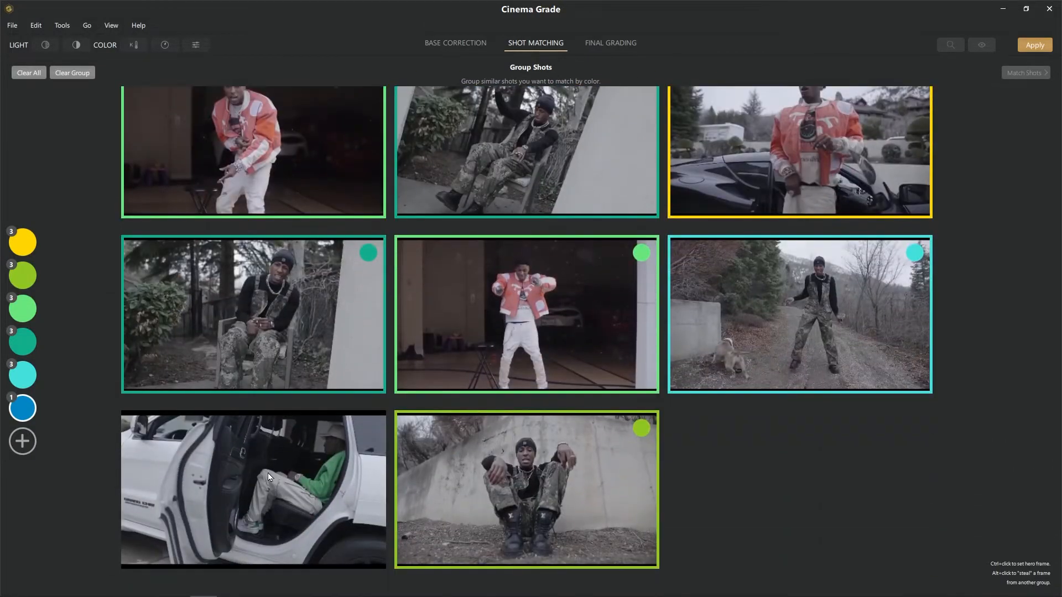
pyautogui.click(268, 474)
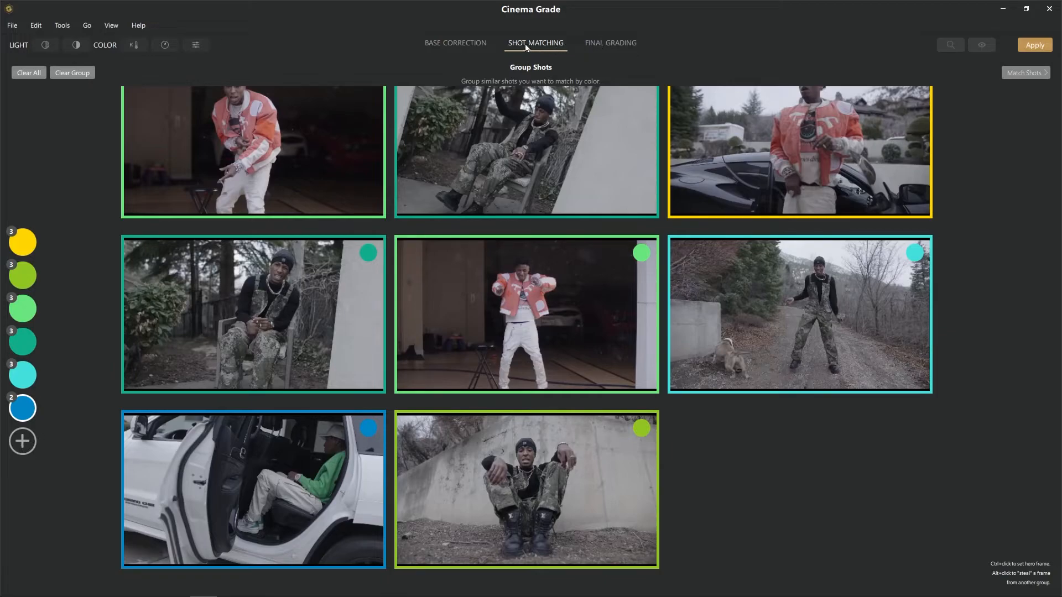
# Start matching the grouped shots and copy all of the car interior hero's corrections to the open-door car shot
pyautogui.click(1024, 74)
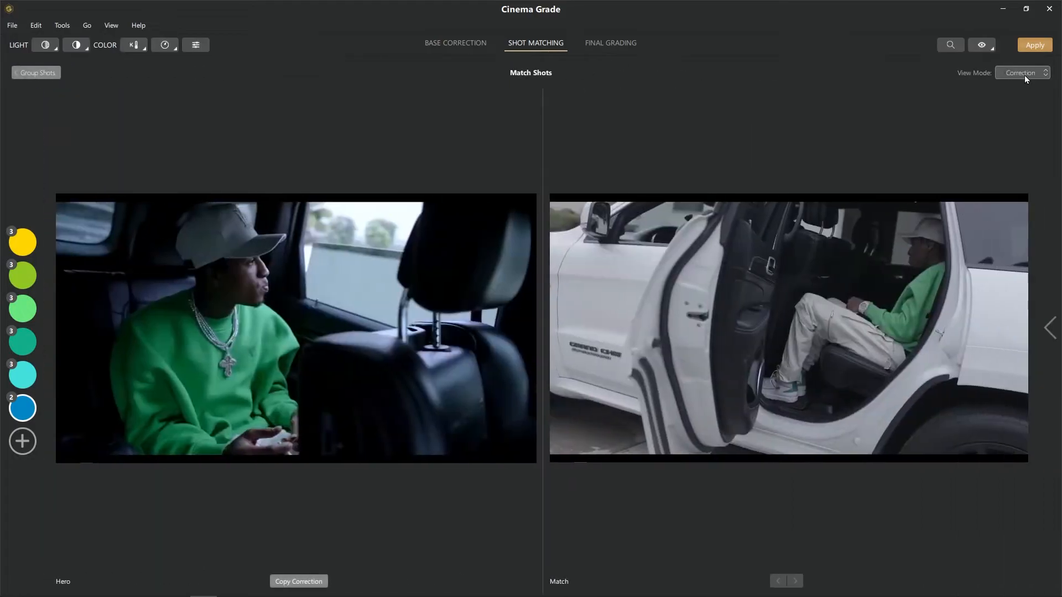
pyautogui.click(305, 583)
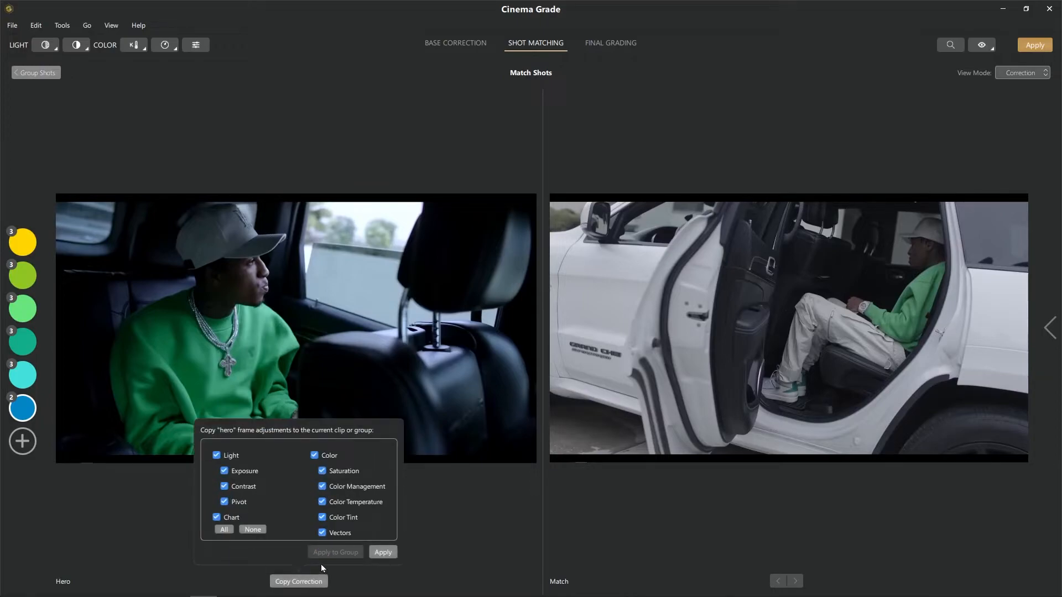
pyautogui.click(383, 552)
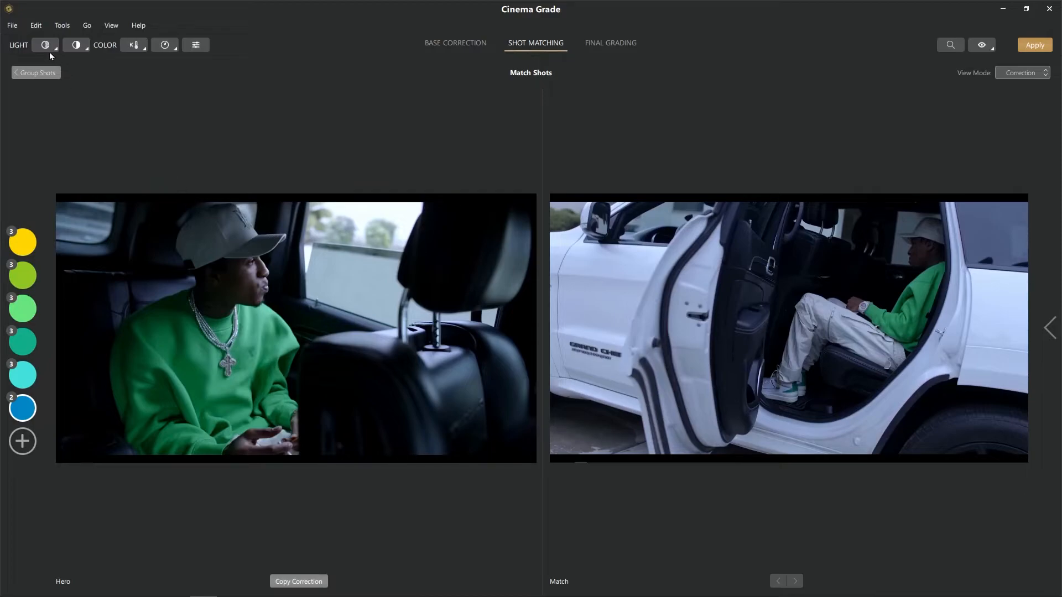
pyautogui.click(134, 46)
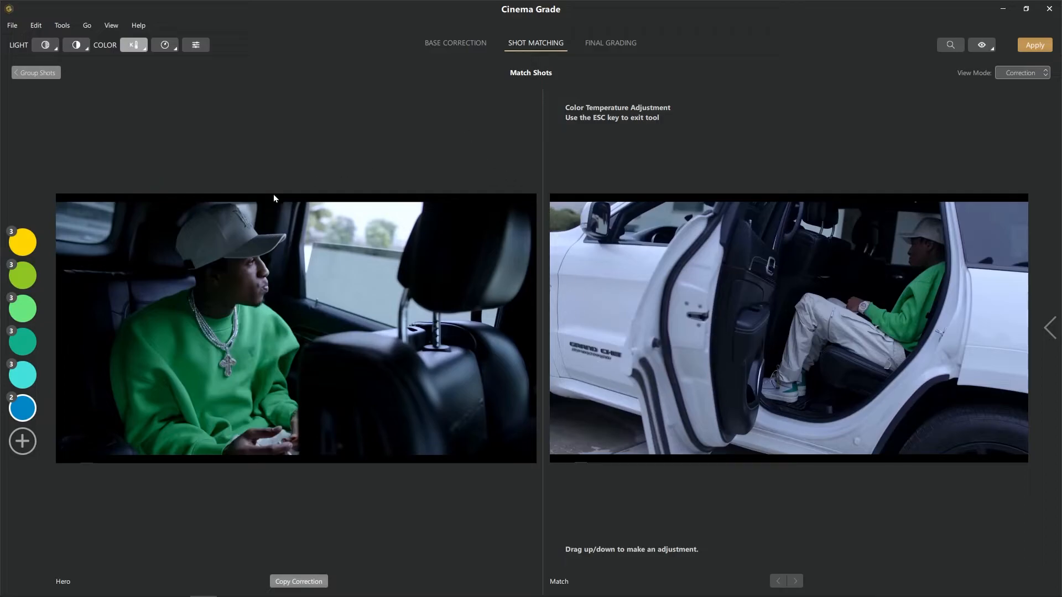
# Apply all of the yellow group's hero corrections to the whole group and check its second match shot
pyautogui.click(25, 242)
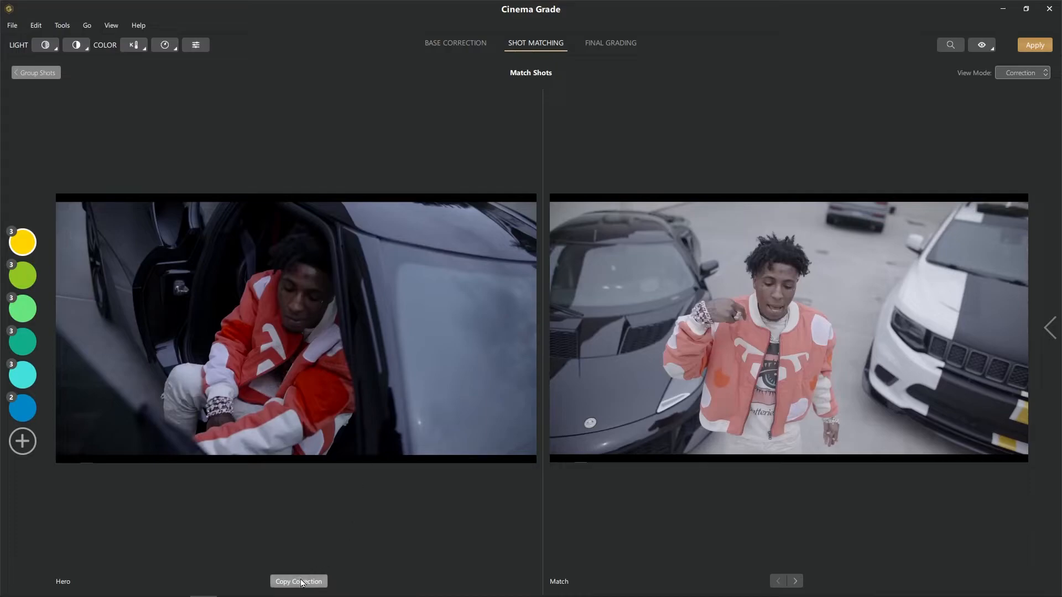
pyautogui.click(301, 581)
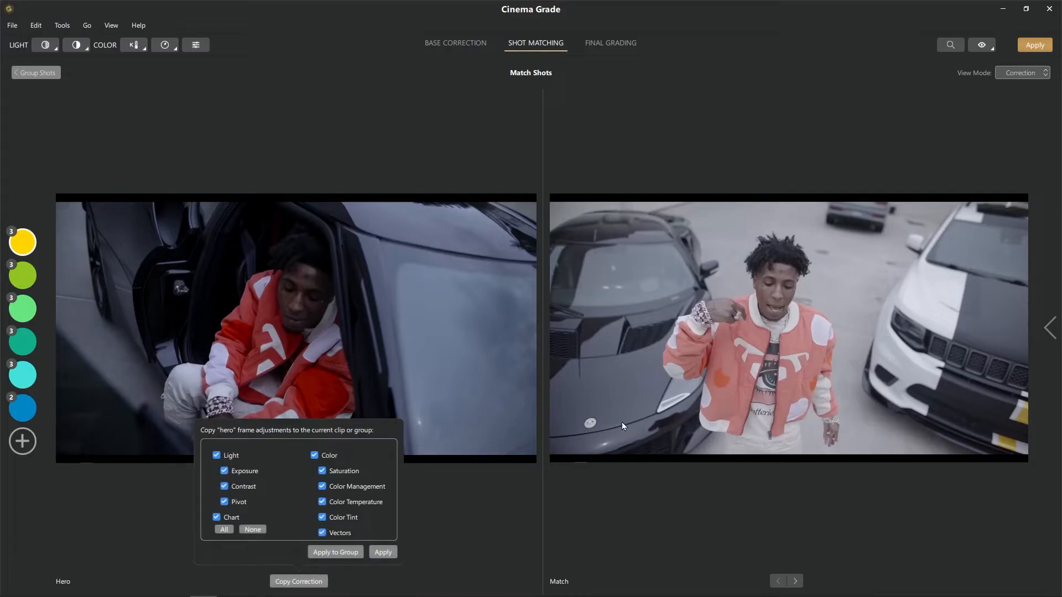
pyautogui.click(346, 553)
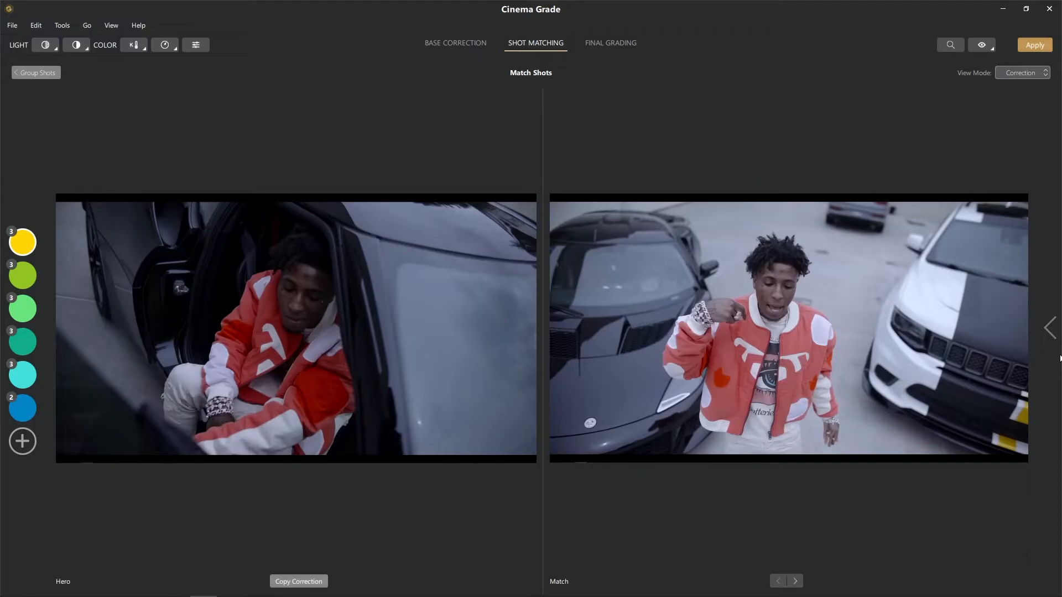
pyautogui.click(795, 582)
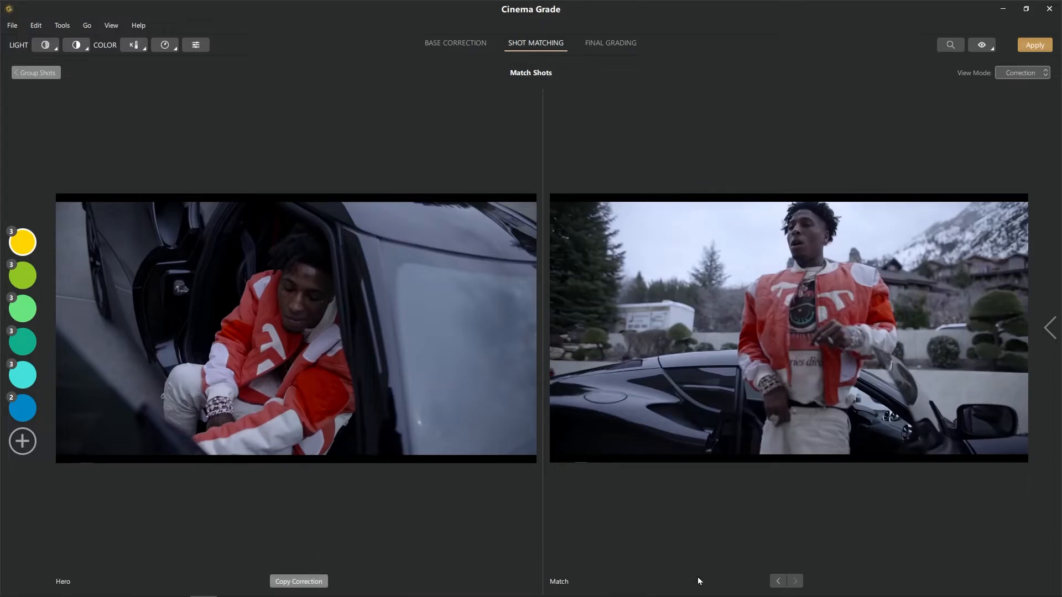
# Apply the lime green group's hero corrections to all its concrete wall shots and check the second match
pyautogui.click(28, 275)
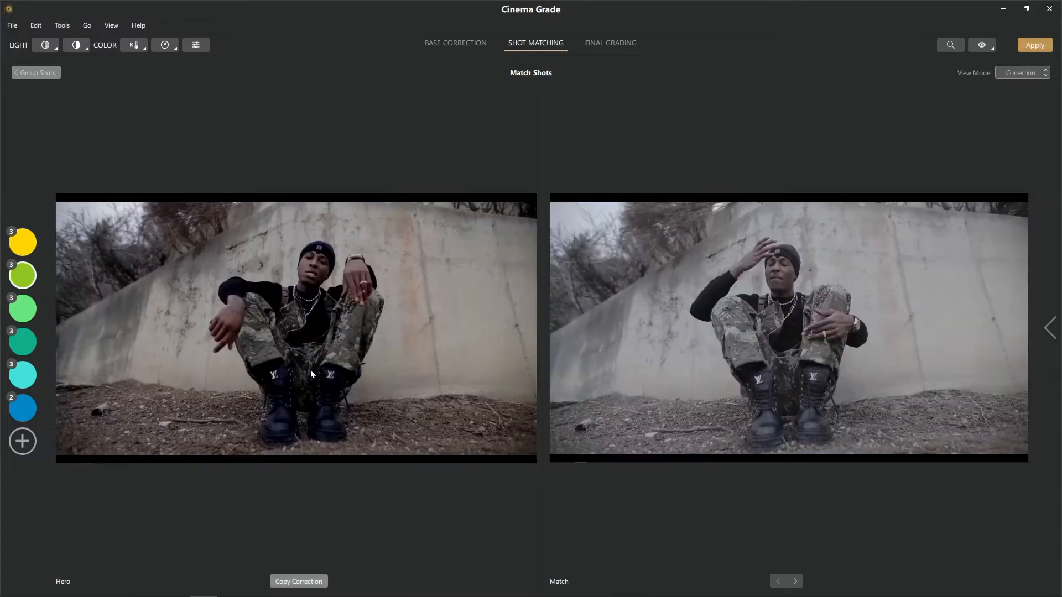
pyautogui.click(299, 581)
pyautogui.click(336, 552)
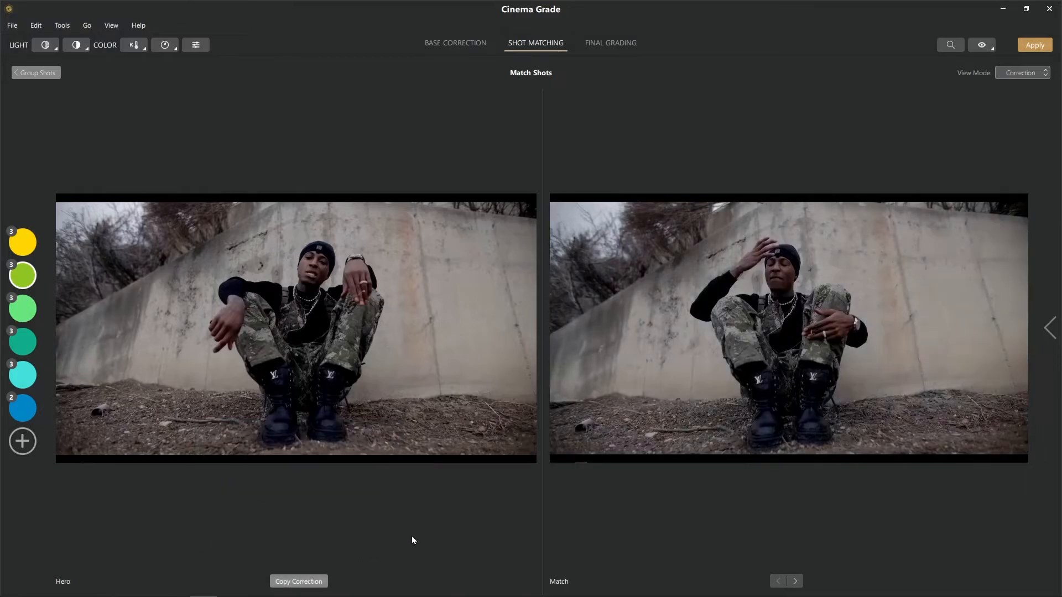
pyautogui.click(794, 581)
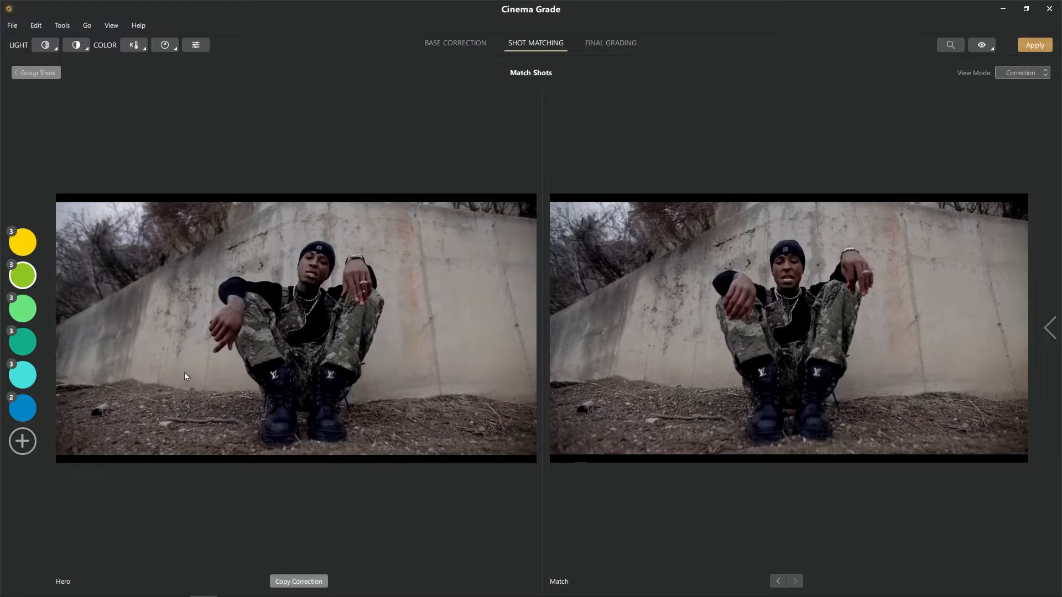
# Check the light green group's match shots, and apply the teal group's hero corrections to all its seated chair shots
pyautogui.click(23, 308)
pyautogui.click(795, 582)
pyautogui.click(20, 343)
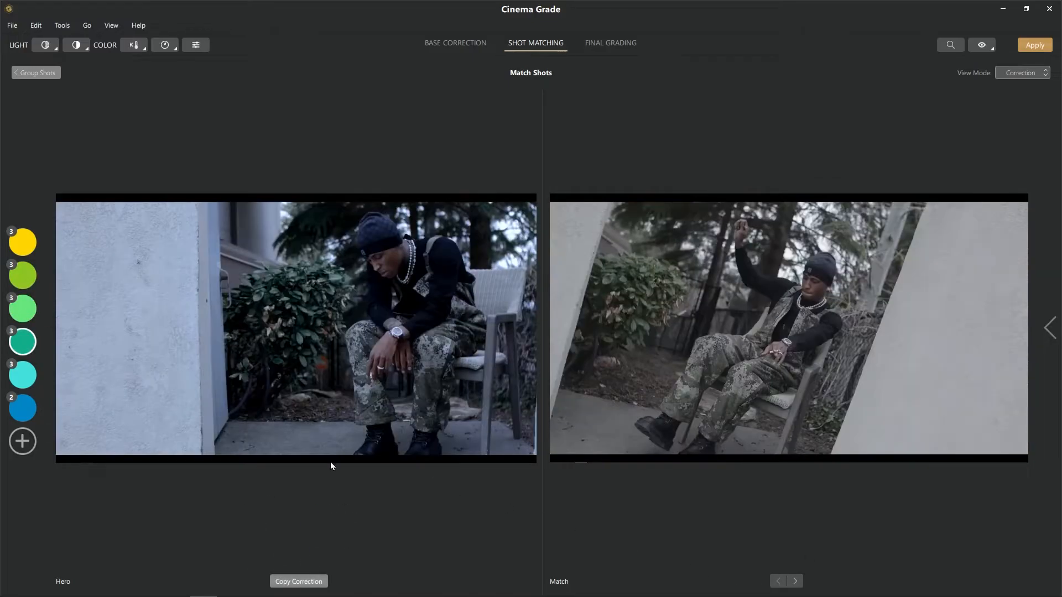
pyautogui.click(303, 581)
pyautogui.click(340, 553)
pyautogui.click(797, 582)
# Apply the turquoise group's hero corrections to all its dirt road shots and return to the blue group
pyautogui.click(23, 375)
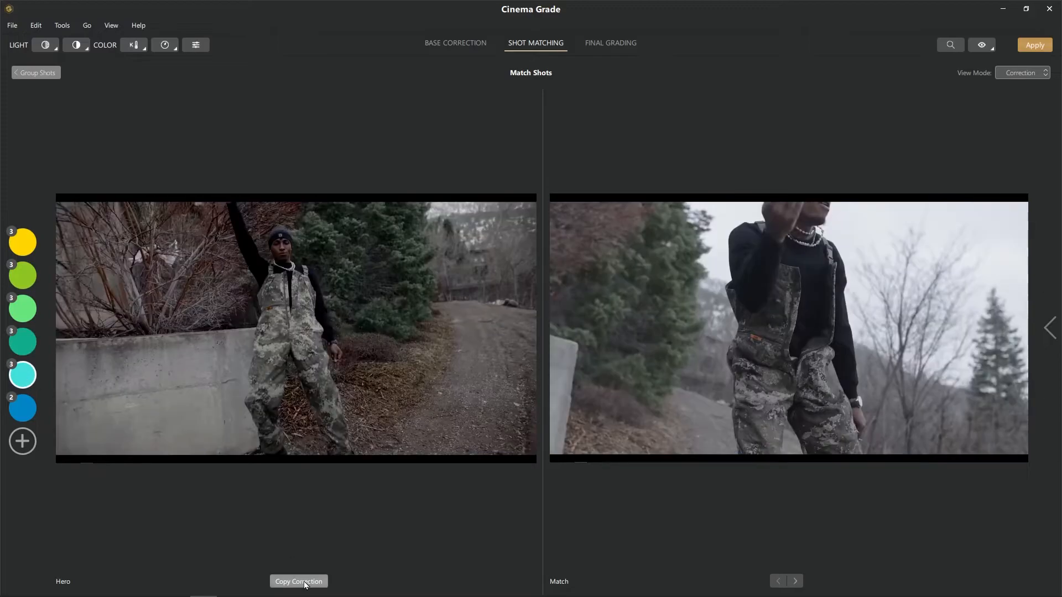
pyautogui.click(299, 581)
pyautogui.click(340, 553)
pyautogui.click(796, 581)
pyautogui.click(25, 408)
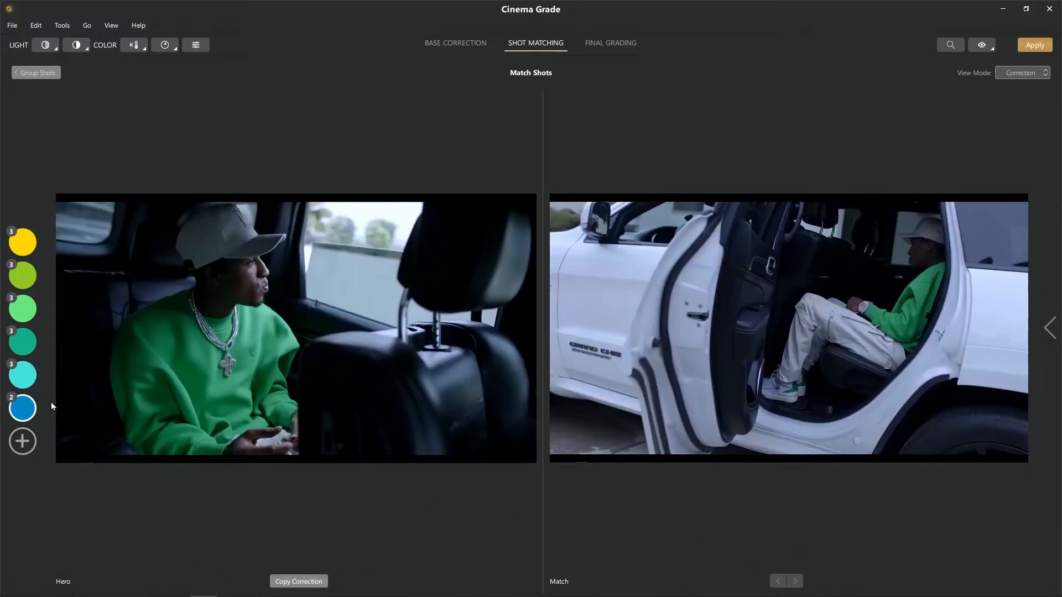
# Open Final Grading for the blue group and browse the available LUTs and look presets by category
pyautogui.click(610, 45)
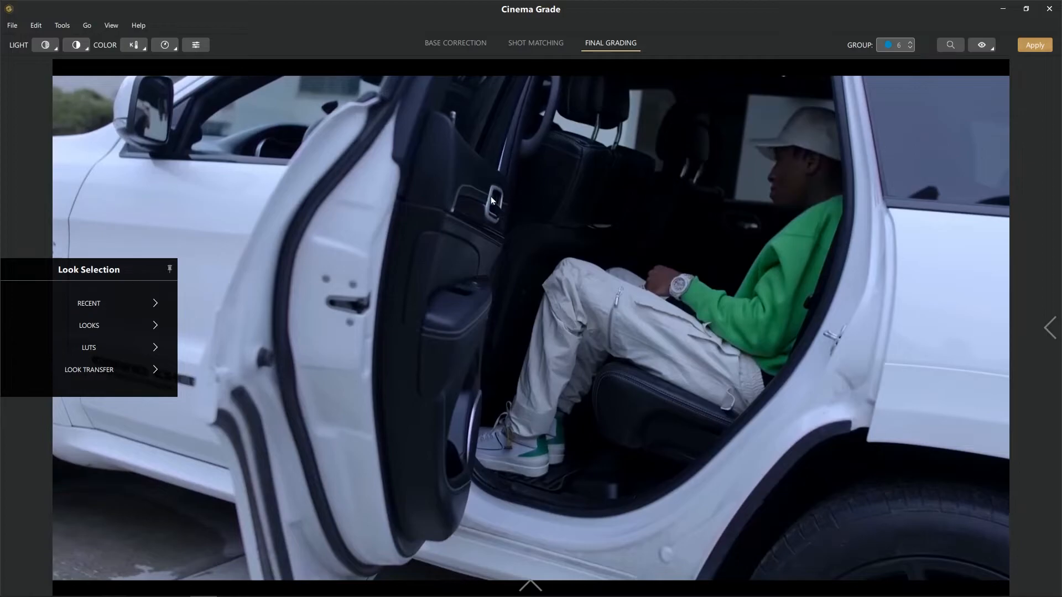
pyautogui.click(156, 349)
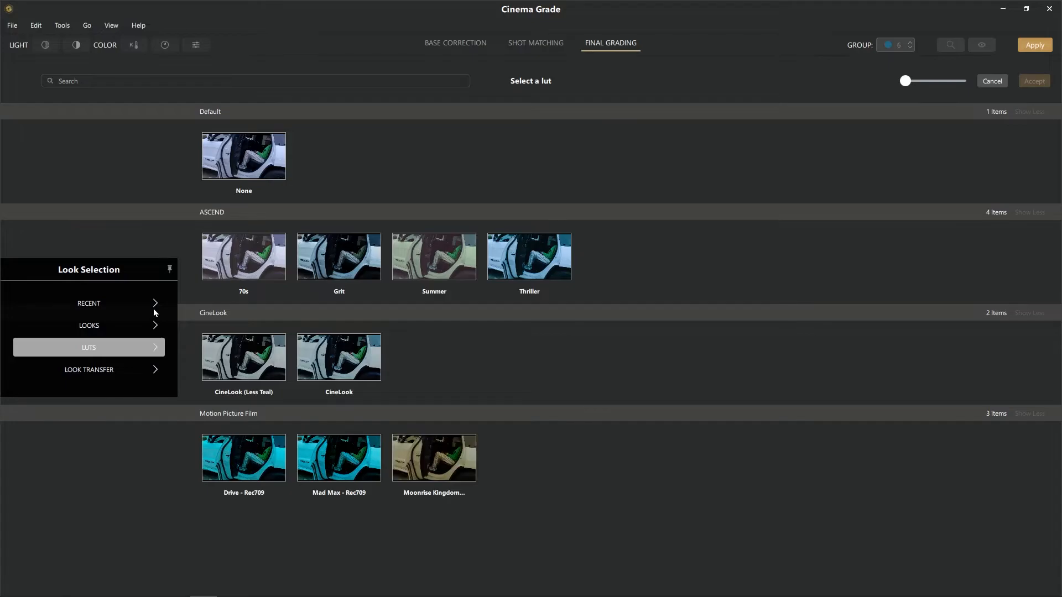
pyautogui.click(155, 305)
pyautogui.click(155, 328)
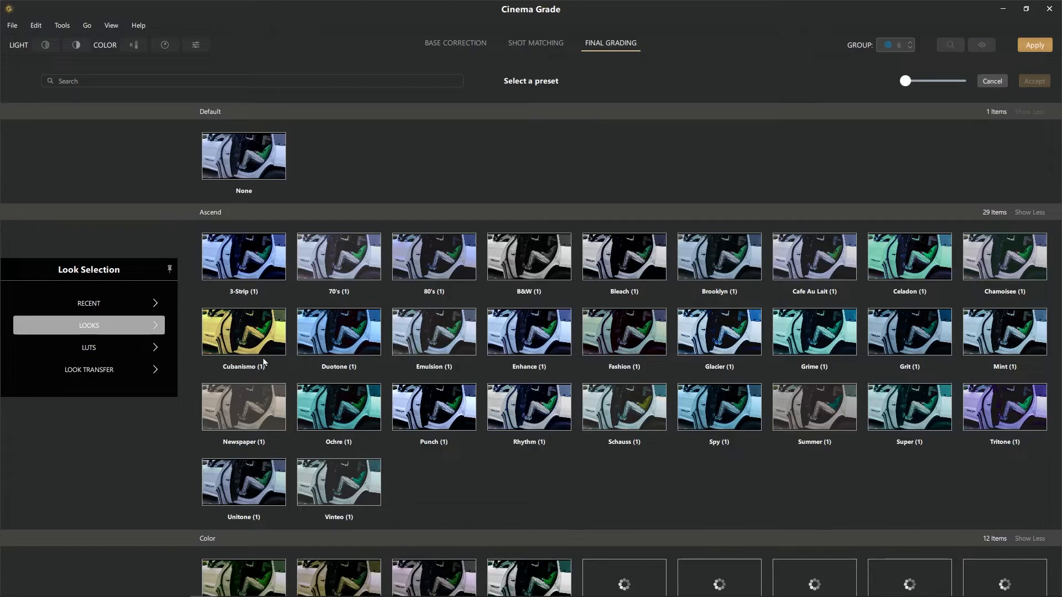
pyautogui.scroll(-7, 630, 391)
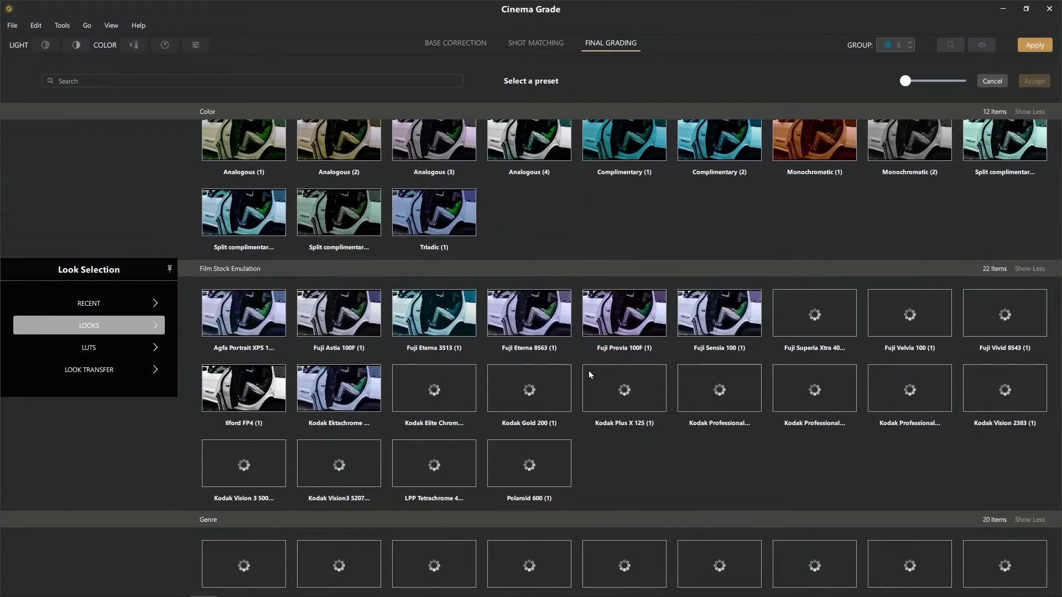
pyautogui.scroll(-12, 609, 370)
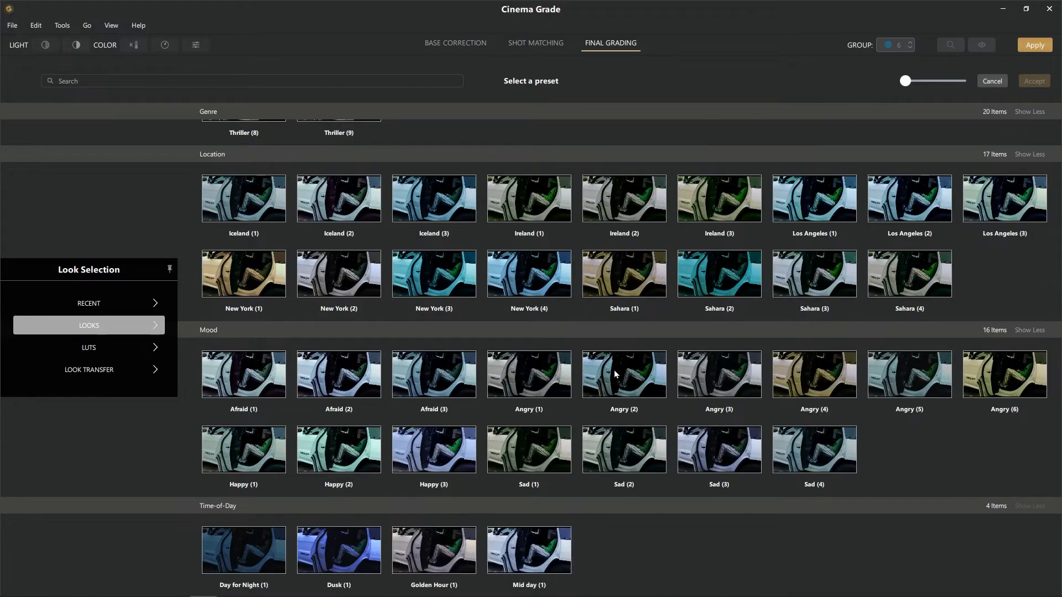
pyautogui.scroll(14, 613, 374)
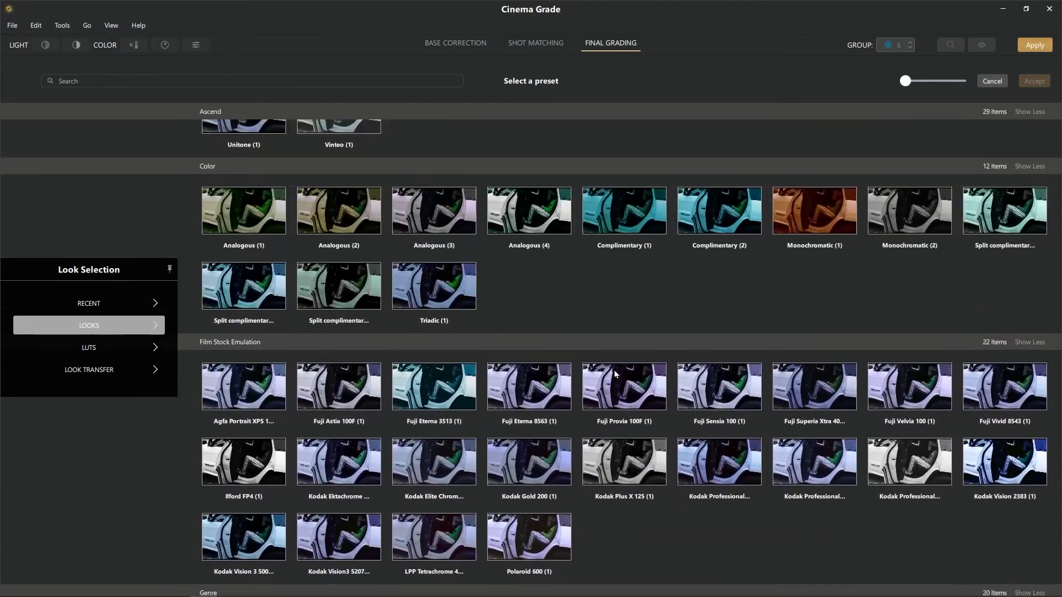
pyautogui.click(156, 347)
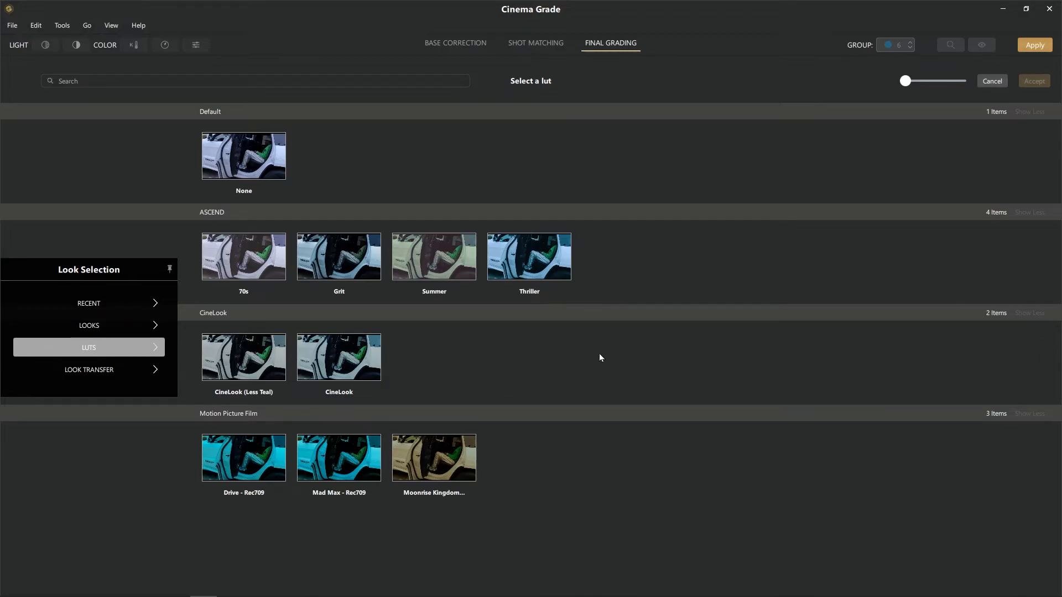
# Open Look Transfer and view the reference image chooser, closing it without selecting a picture
pyautogui.click(89, 371)
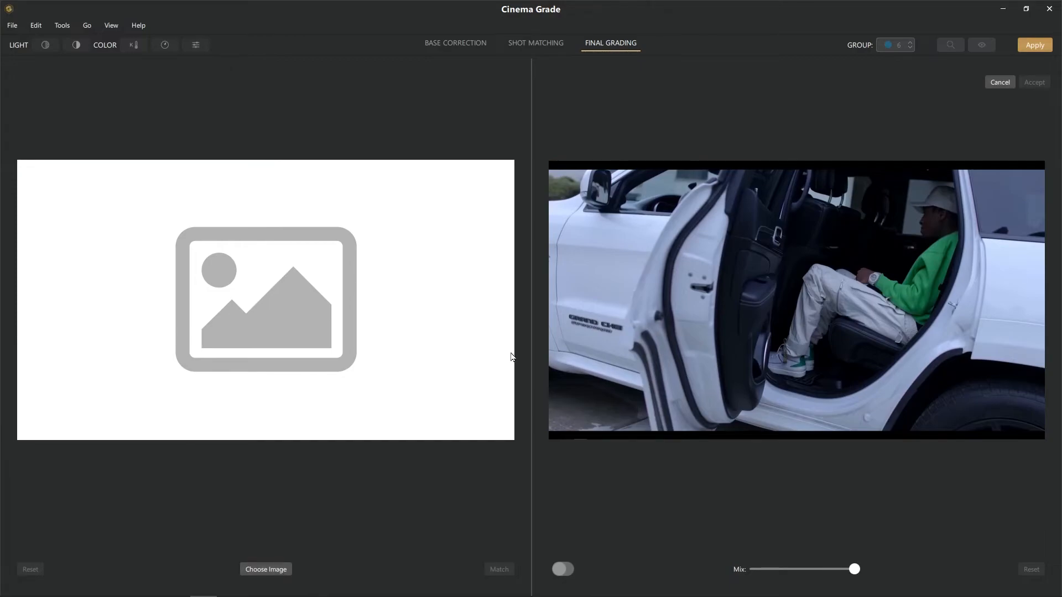
pyautogui.click(276, 569)
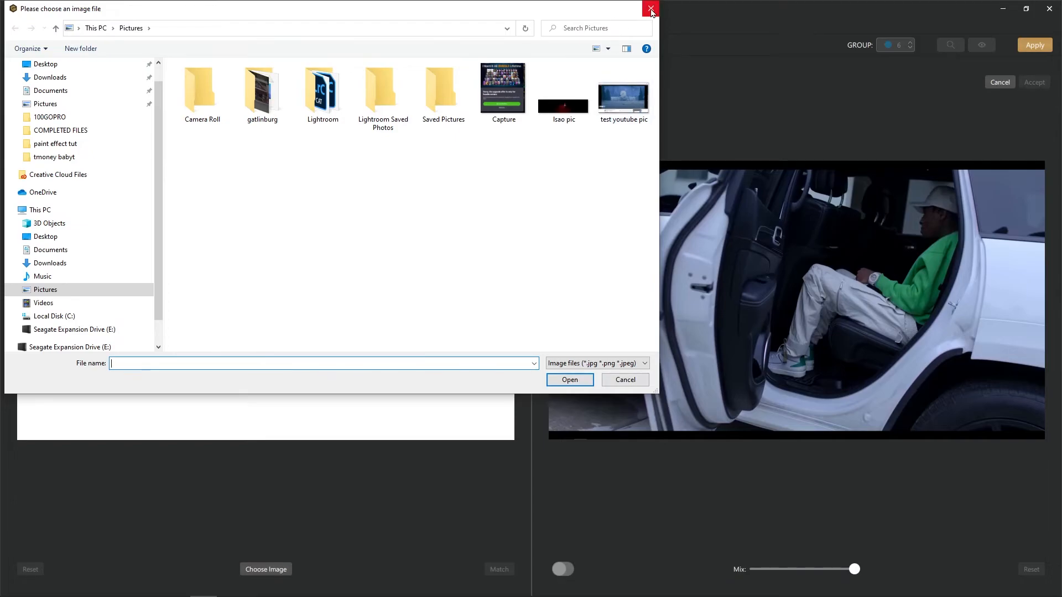
pyautogui.click(651, 10)
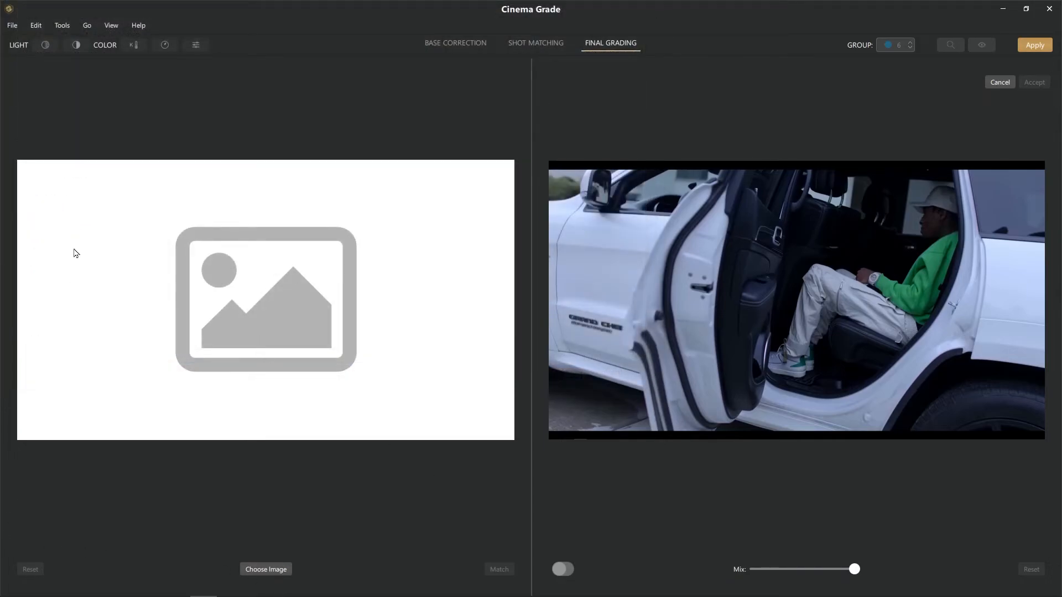
# Apply the grading to all changed shots, then close Cinema Grade to return to the Premiere Pro timeline
pyautogui.click(1035, 47)
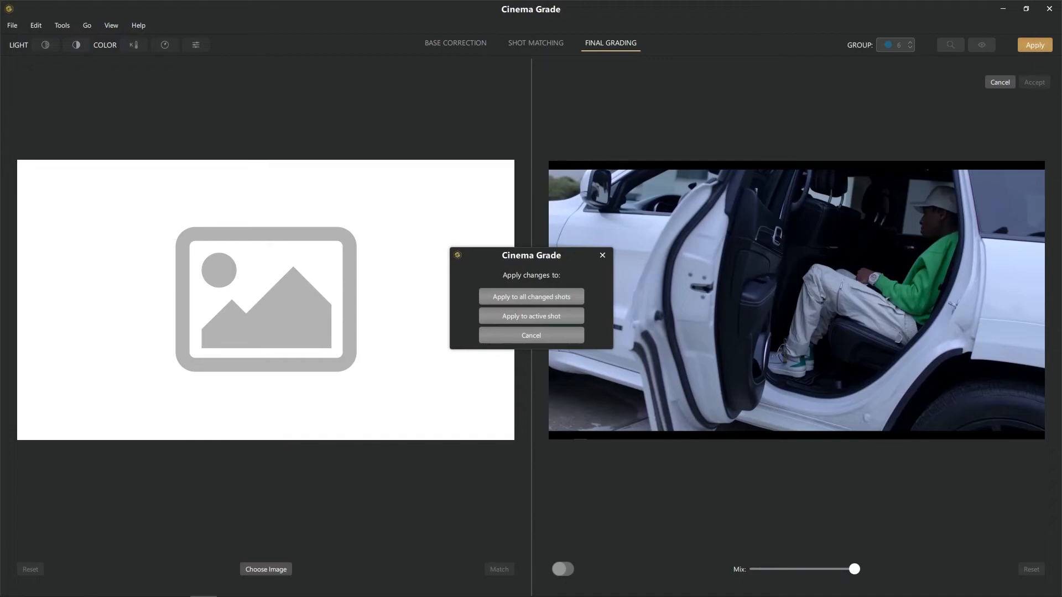
pyautogui.click(534, 299)
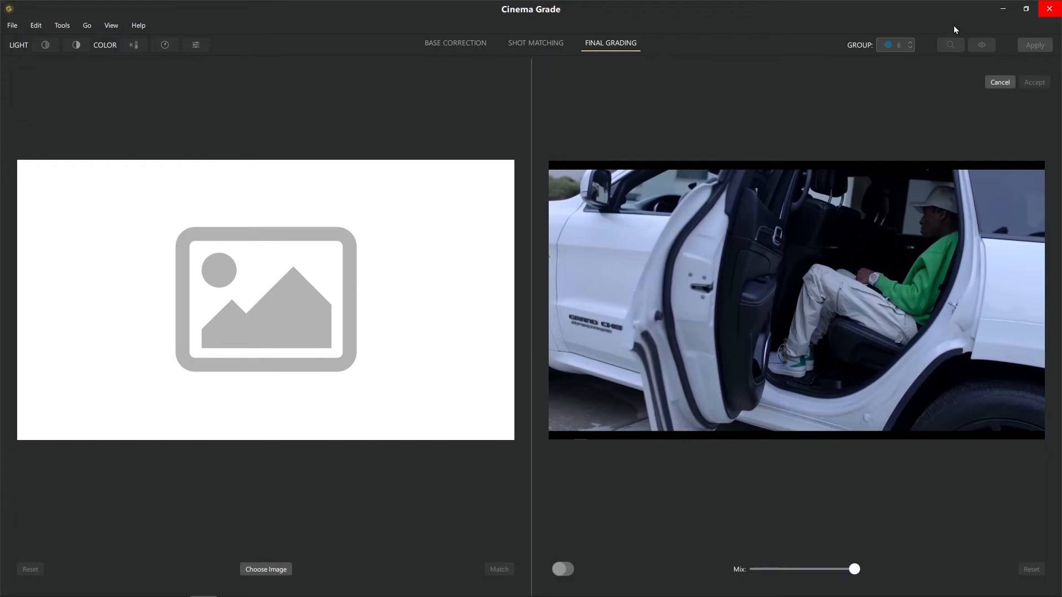
pyautogui.click(1049, 9)
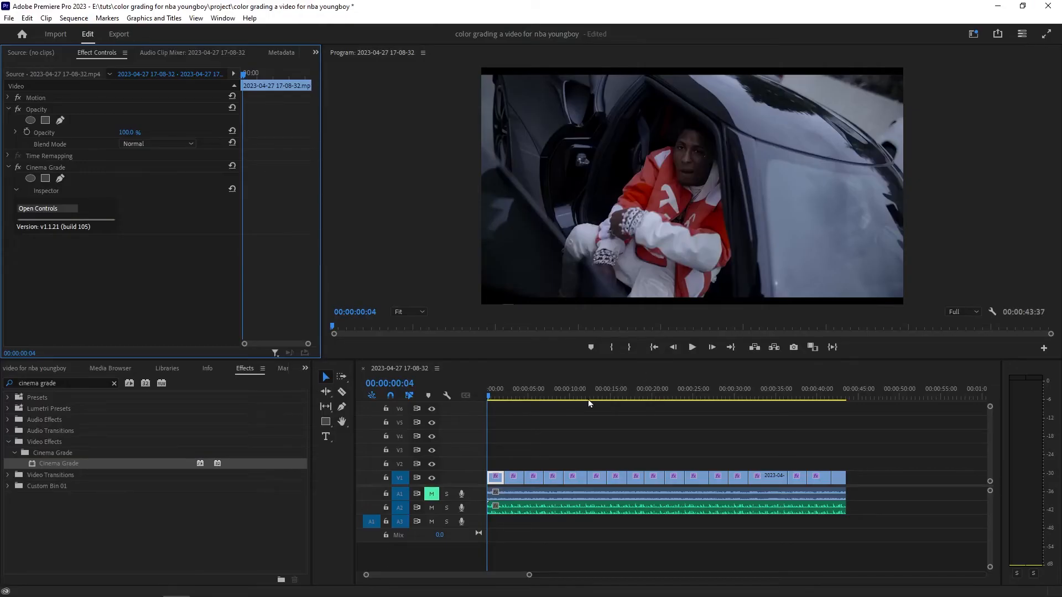
# Compare the first car clip and the concrete wall clip with the Cinema Grade effect off and on
pyautogui.click(490, 399)
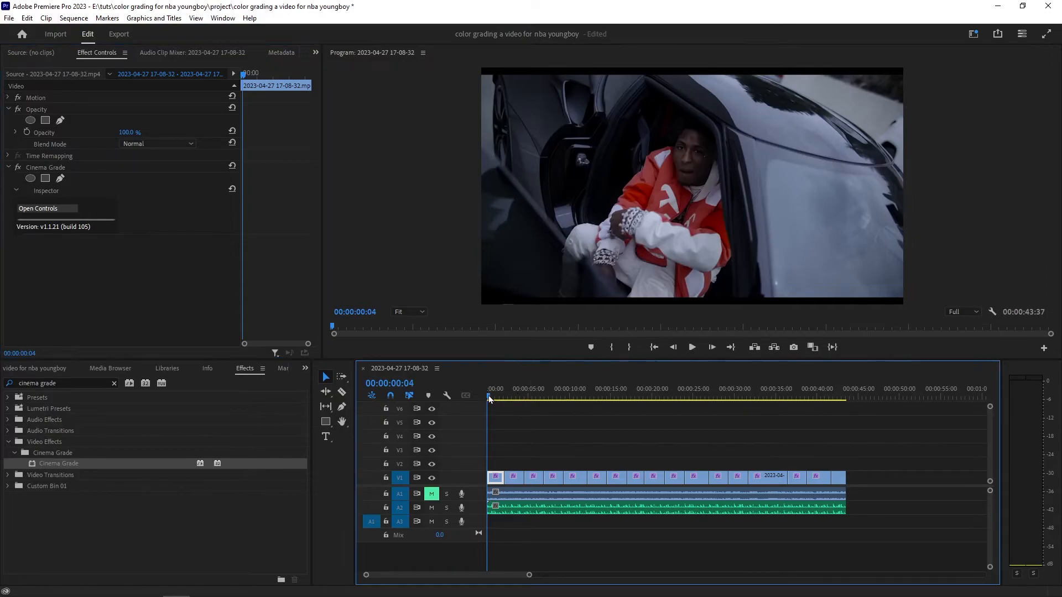
pyautogui.moveTo(490, 399); pyautogui.dragTo(500, 428)
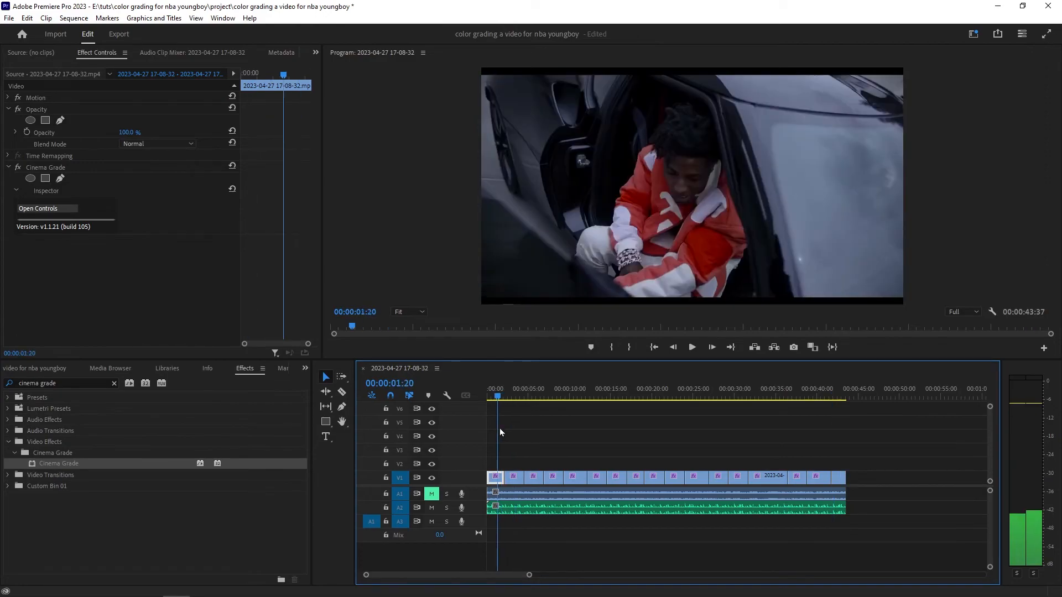
pyautogui.click(17, 168)
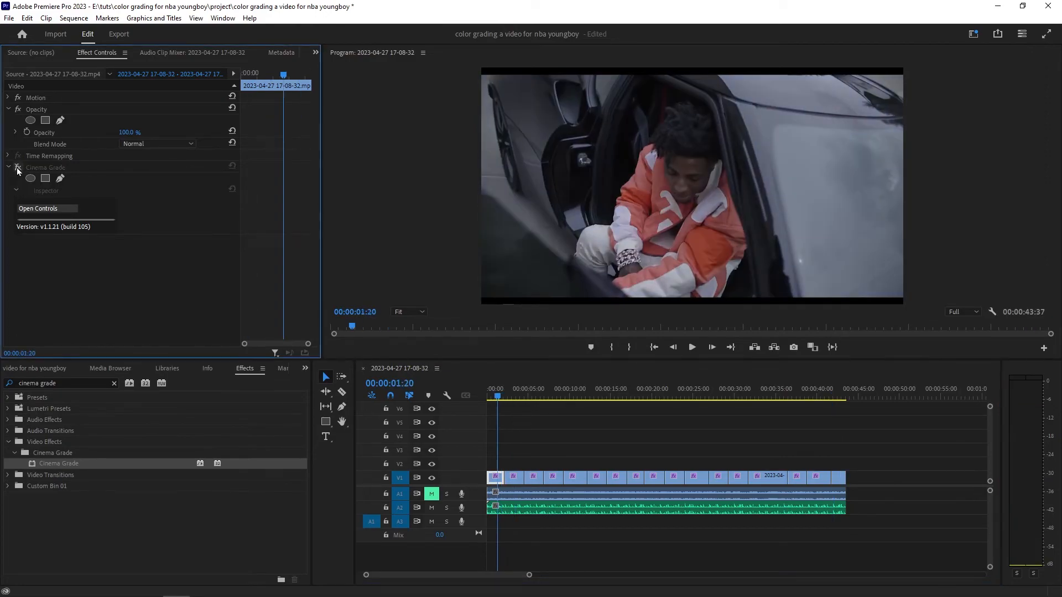
pyautogui.click(17, 168)
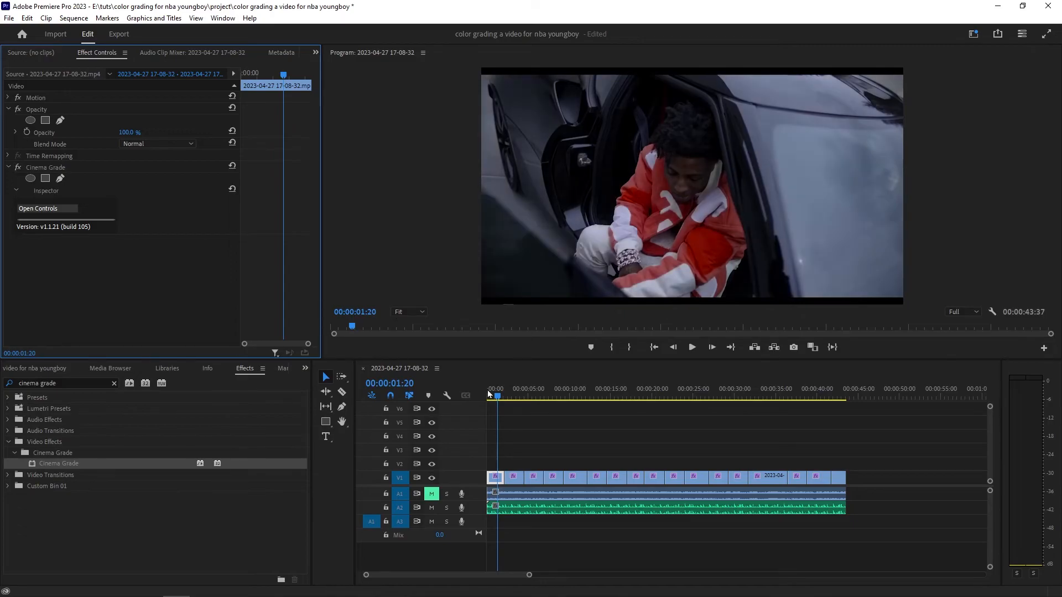
pyautogui.moveTo(497, 397); pyautogui.dragTo(516, 397)
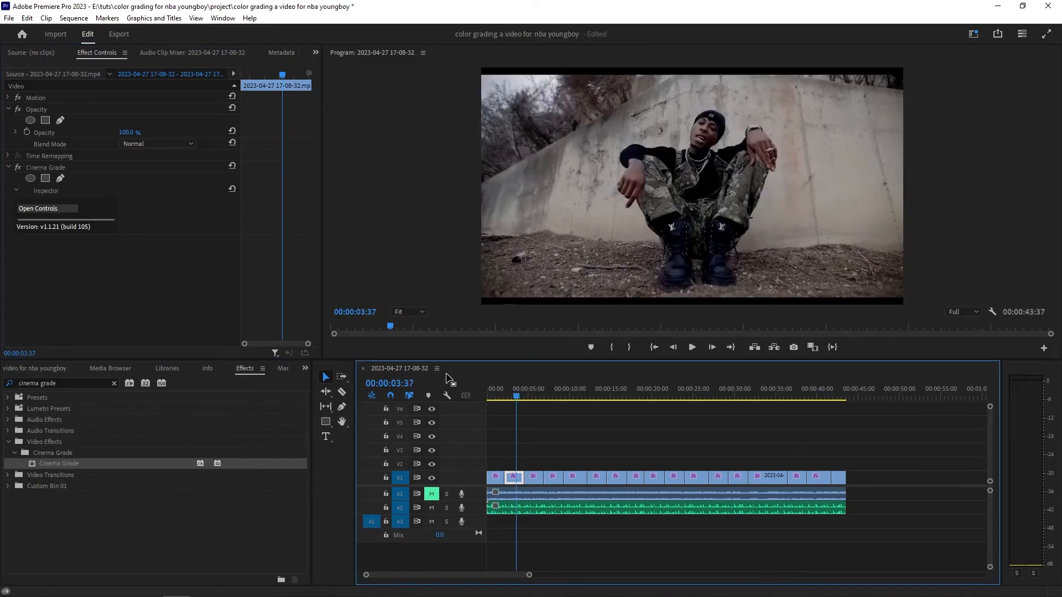
pyautogui.click(16, 169)
pyautogui.click(16, 168)
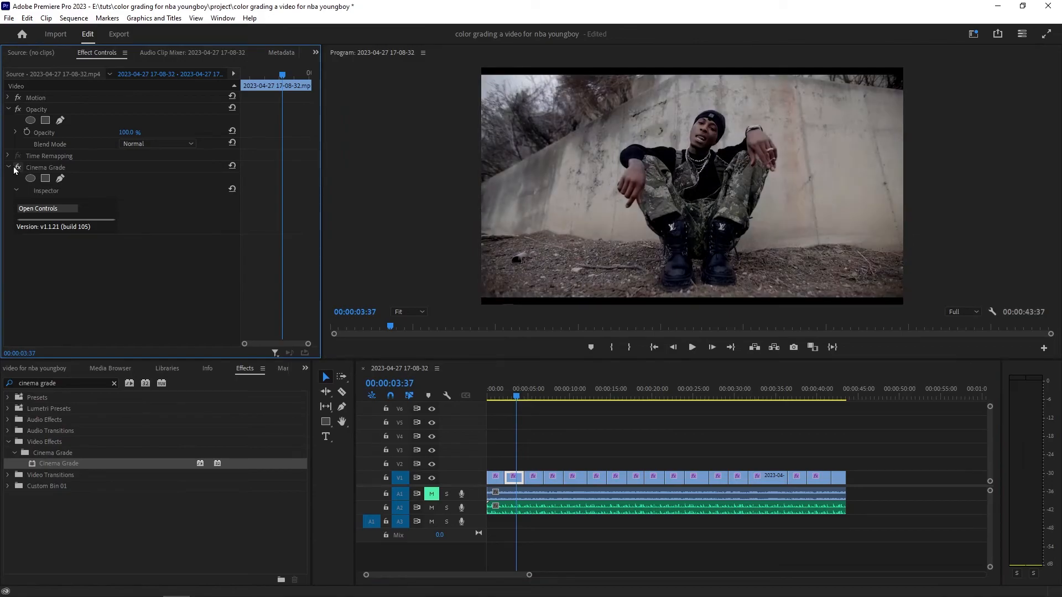
# Compare the orange jacket clip and the clip between the two parked cars with and without Cinema Grade
pyautogui.moveTo(518, 396); pyautogui.dragTo(535, 397)
pyautogui.click(16, 167)
pyautogui.click(17, 169)
pyautogui.click(17, 169)
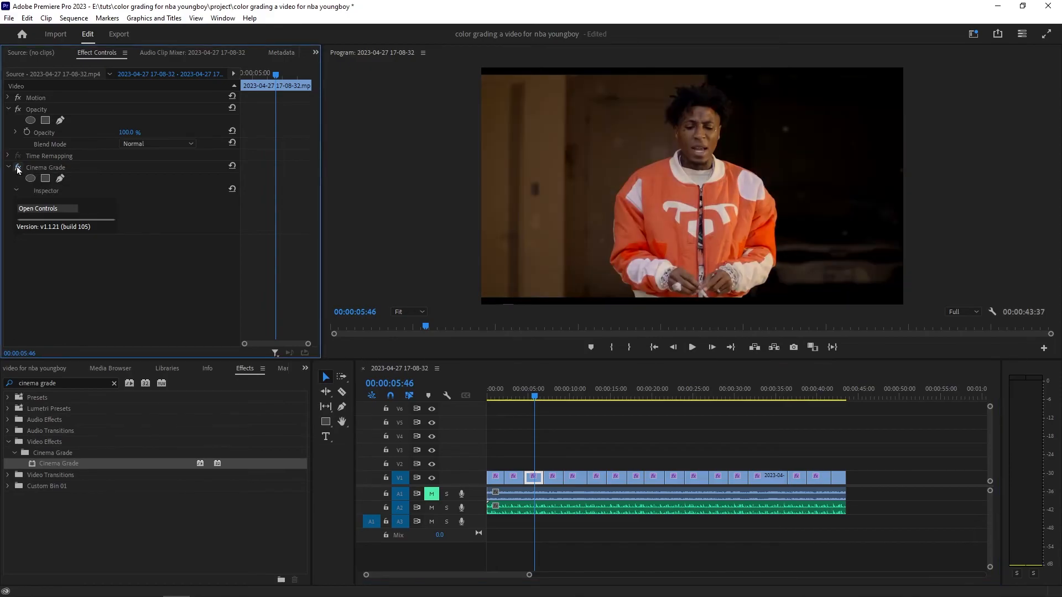
pyautogui.moveTo(541, 397); pyautogui.dragTo(556, 400)
pyautogui.click(19, 169)
pyautogui.click(19, 169)
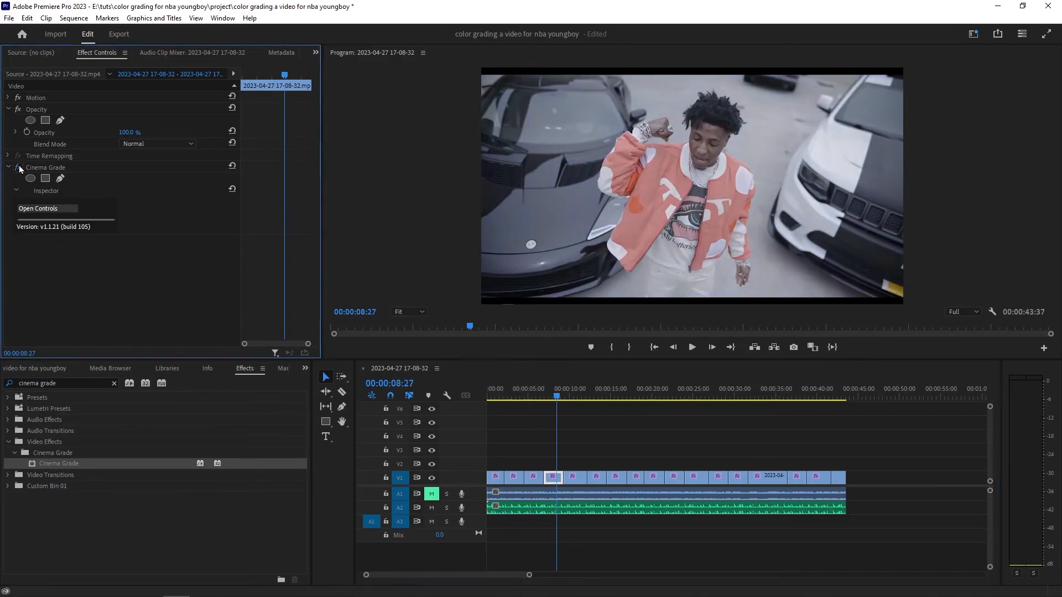
pyautogui.click(19, 168)
# Compare the seated chair clip near 11 seconds and the dirt road clip with and without Cinema Grade
pyautogui.moveTo(557, 396); pyautogui.dragTo(577, 403)
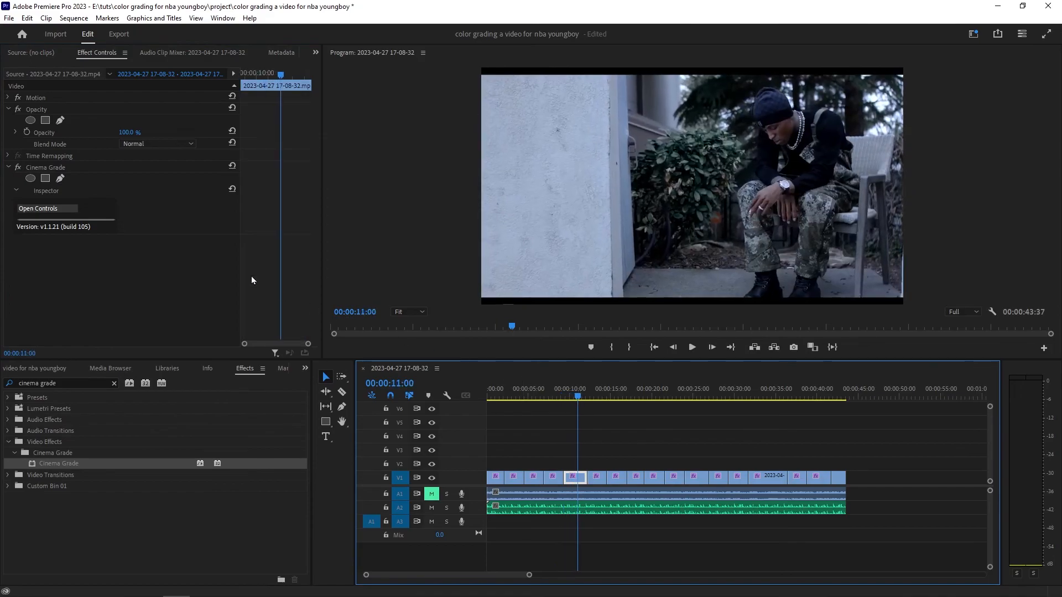
pyautogui.click(20, 169)
pyautogui.click(19, 169)
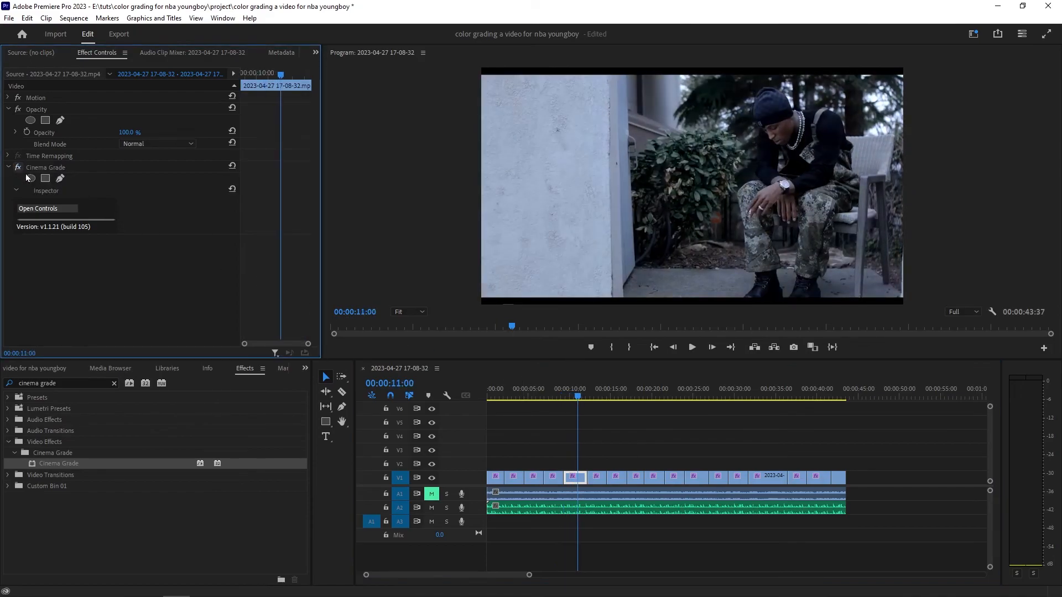
pyautogui.click(599, 397)
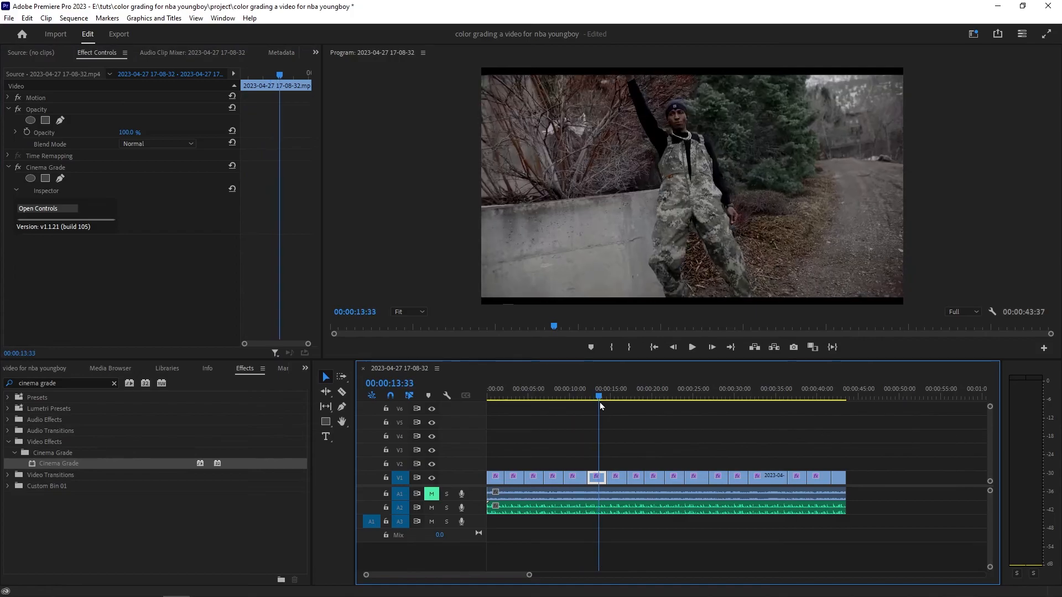
pyautogui.click(18, 167)
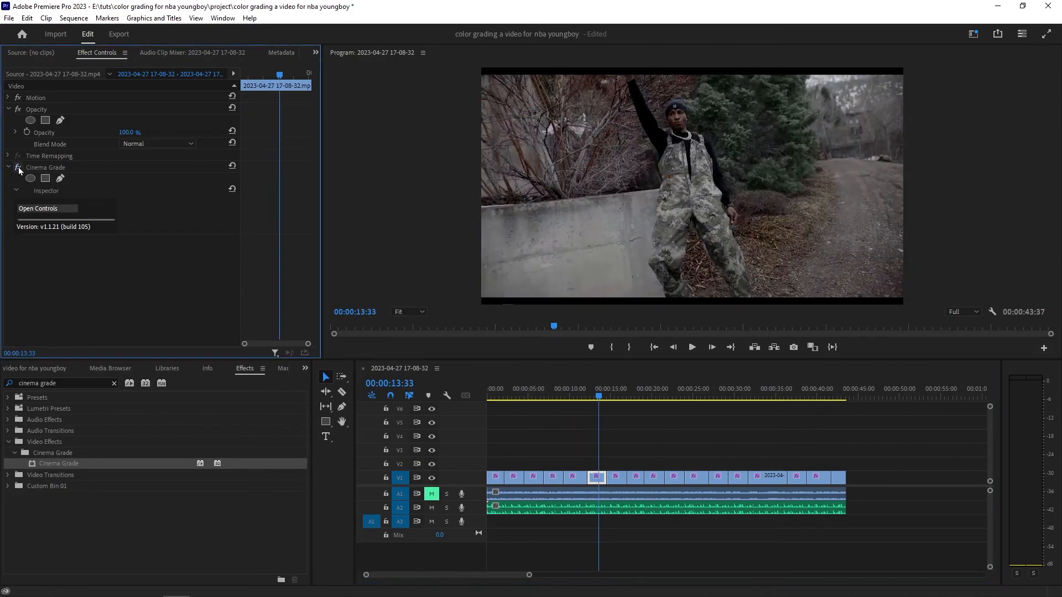
# Compare the green sweater back-seat clip with and without Cinema Grade, and review the following shots up to the chair clip near 25 seconds
pyautogui.moveTo(599, 395); pyautogui.dragTo(622, 400)
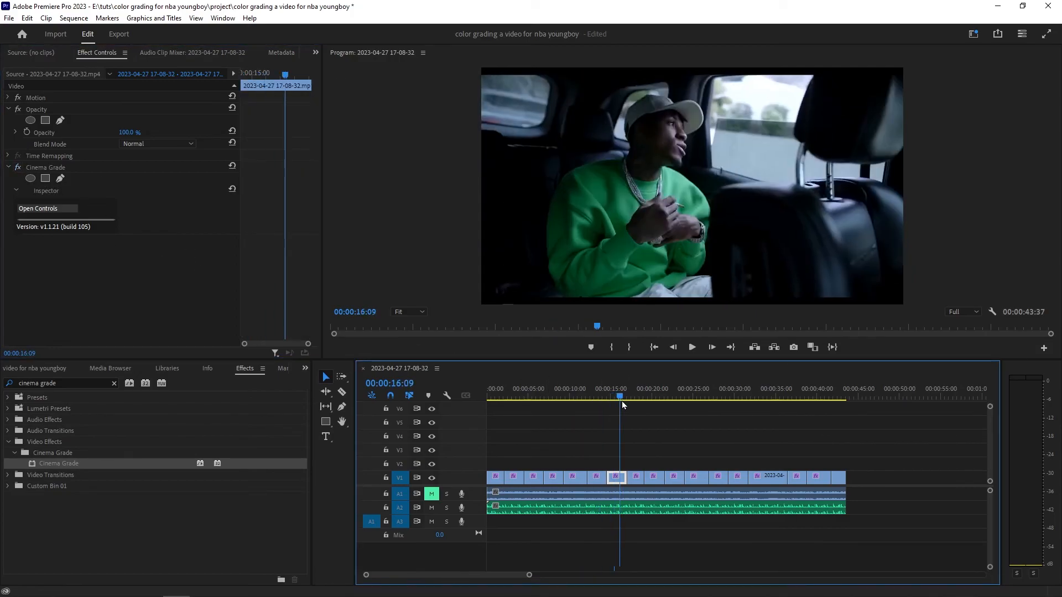
pyautogui.click(19, 166)
pyautogui.click(18, 166)
pyautogui.moveTo(617, 396); pyautogui.dragTo(698, 413)
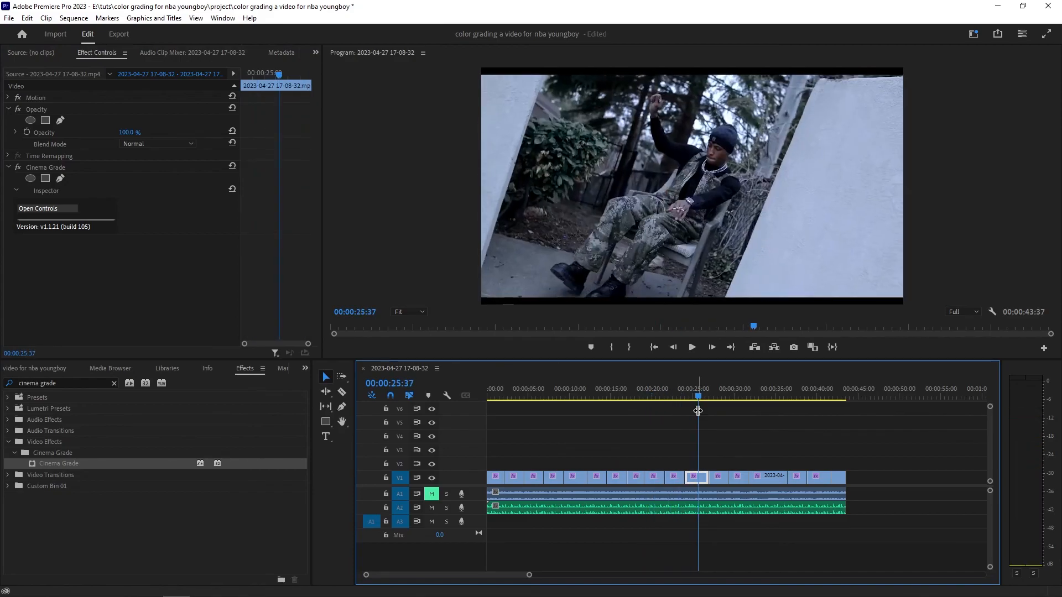